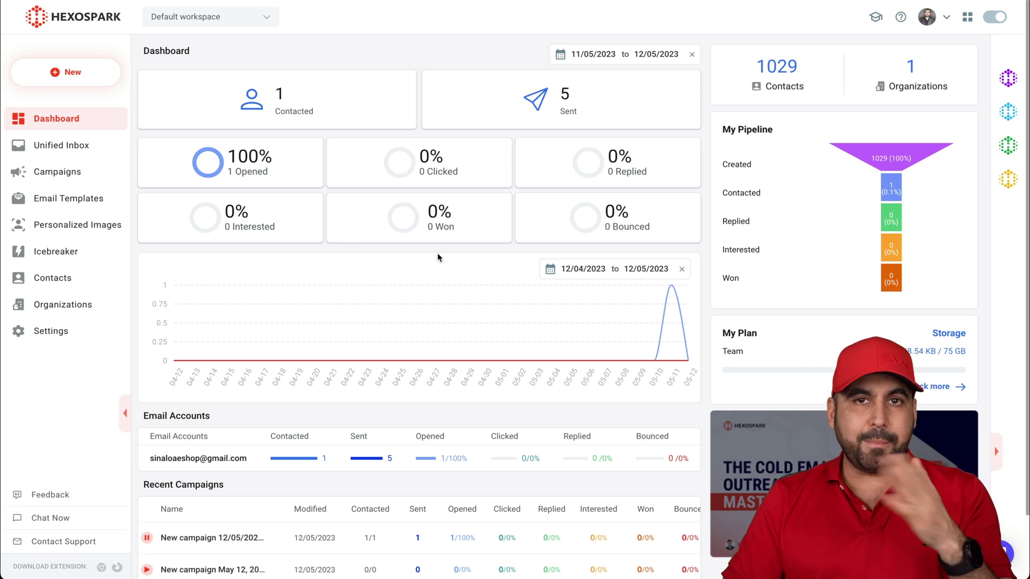
- In account settings, check the email-account options and review the expanded Default Settings before going to Contacts
left_click(51, 331)
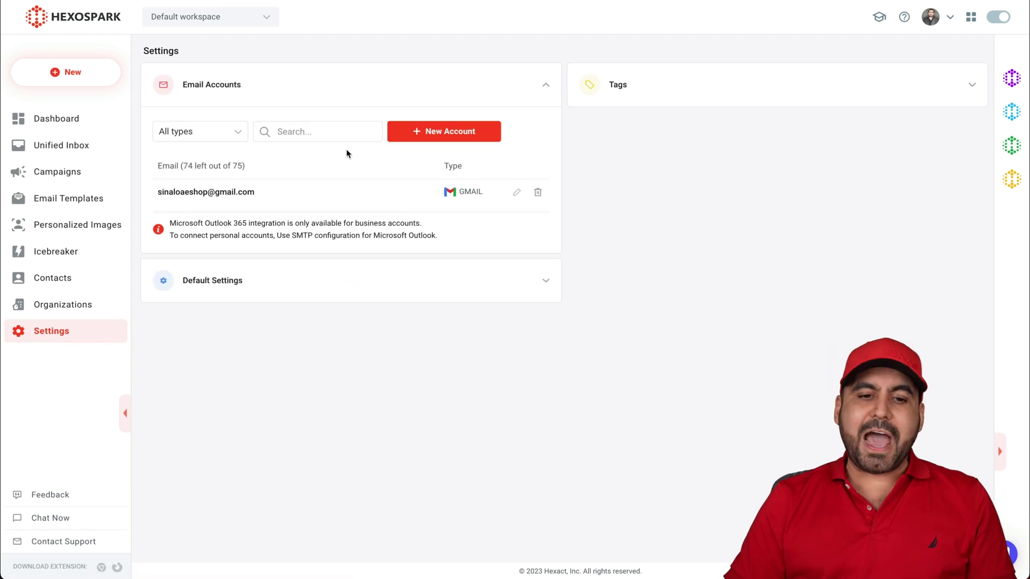
left_click(461, 139)
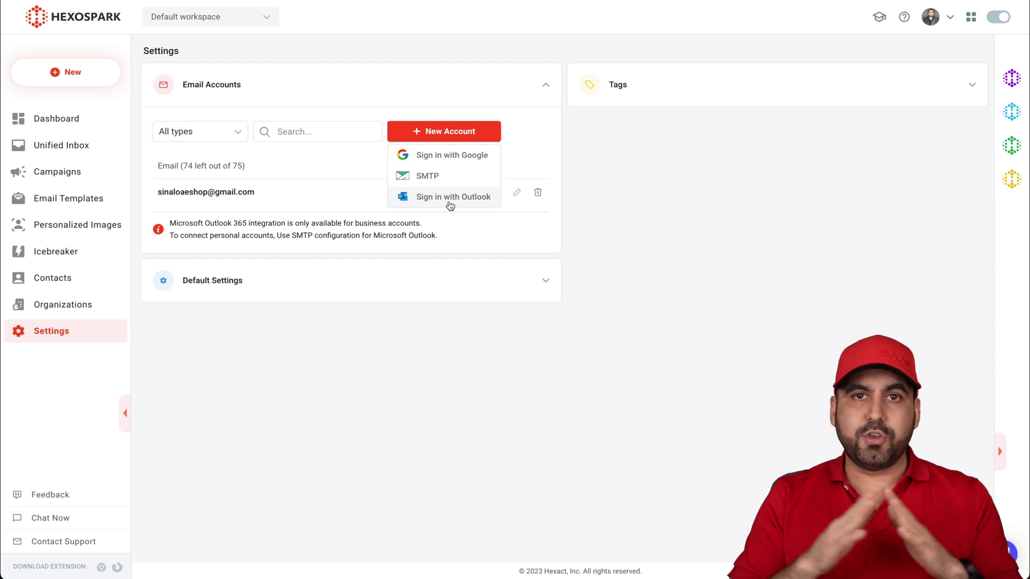
left_click(550, 288)
scroll(549, 330, "down", 1)
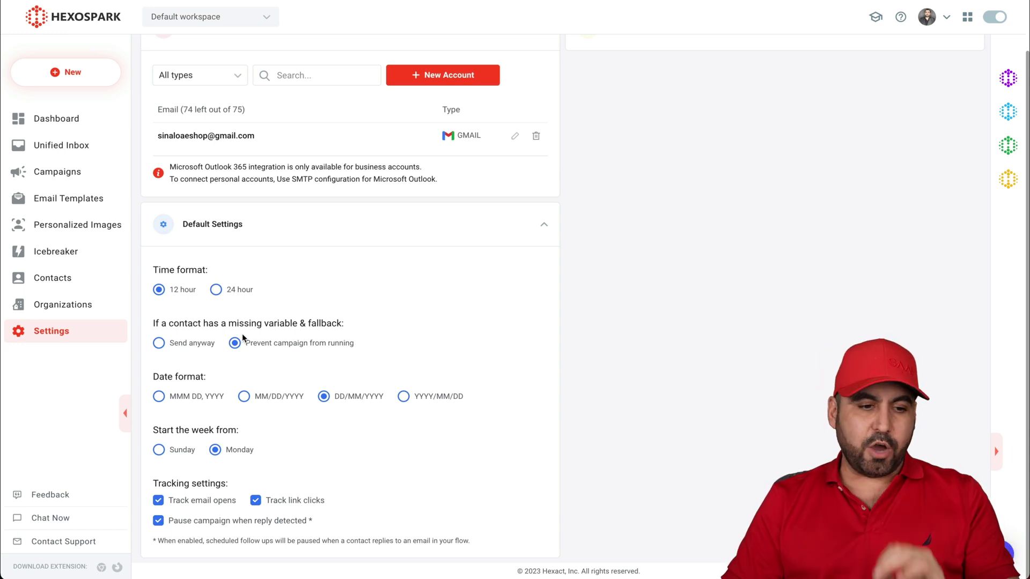
left_click(95, 285)
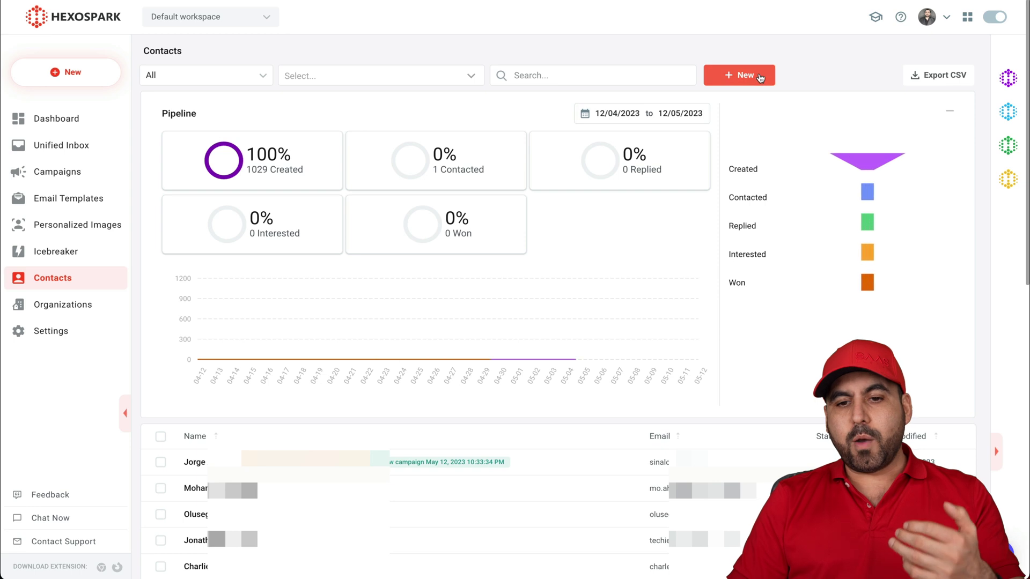
- Check the New options on Contacts, then go to the Email Templates page
left_click(751, 84)
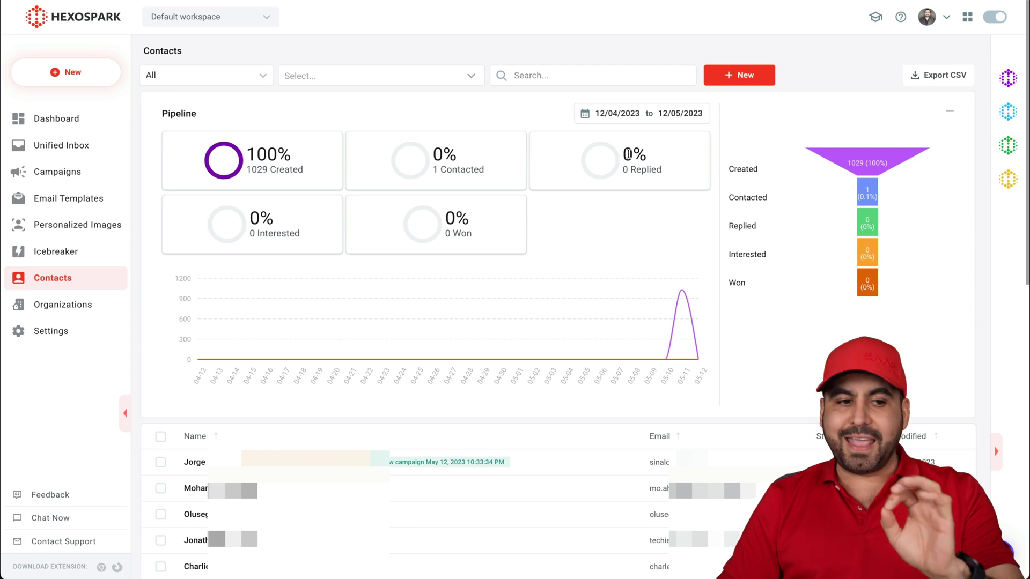
left_click(81, 204)
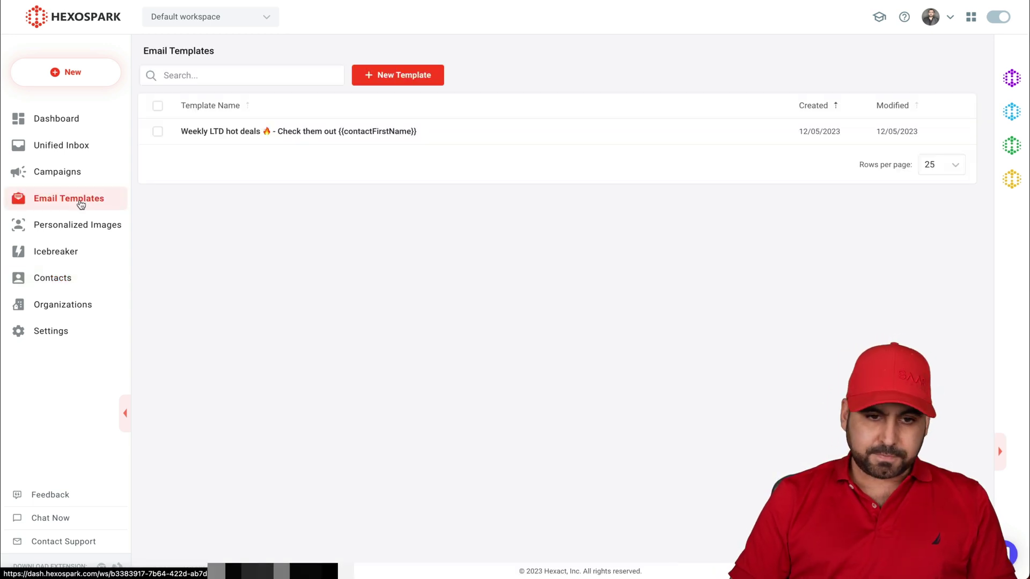
- Start a new email template and open the template library with Hexospark templates as the source
left_click(427, 75)
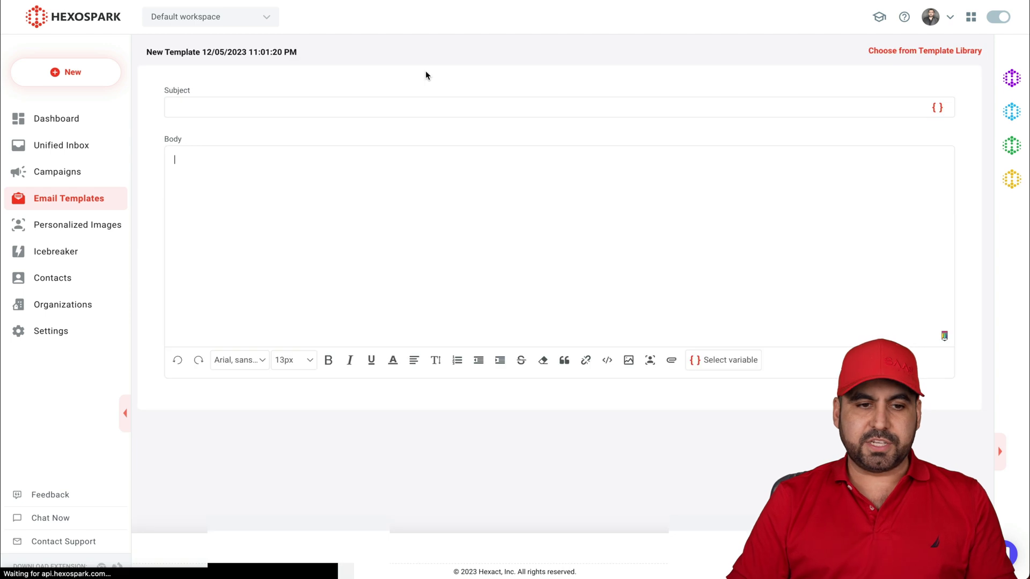
left_click(895, 54)
scroll(393, 296, "down", 15)
left_click(384, 125)
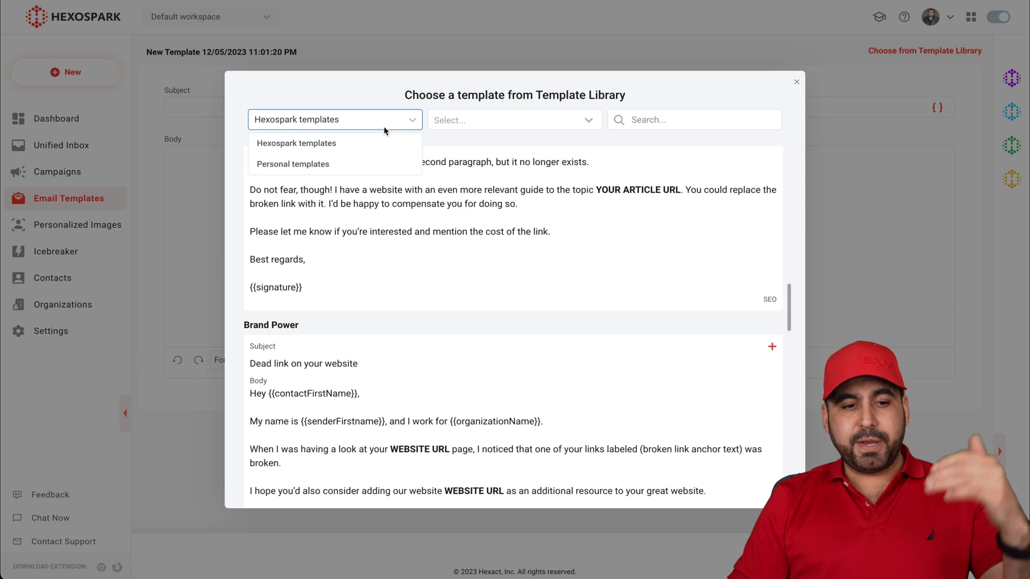
left_click(357, 145)
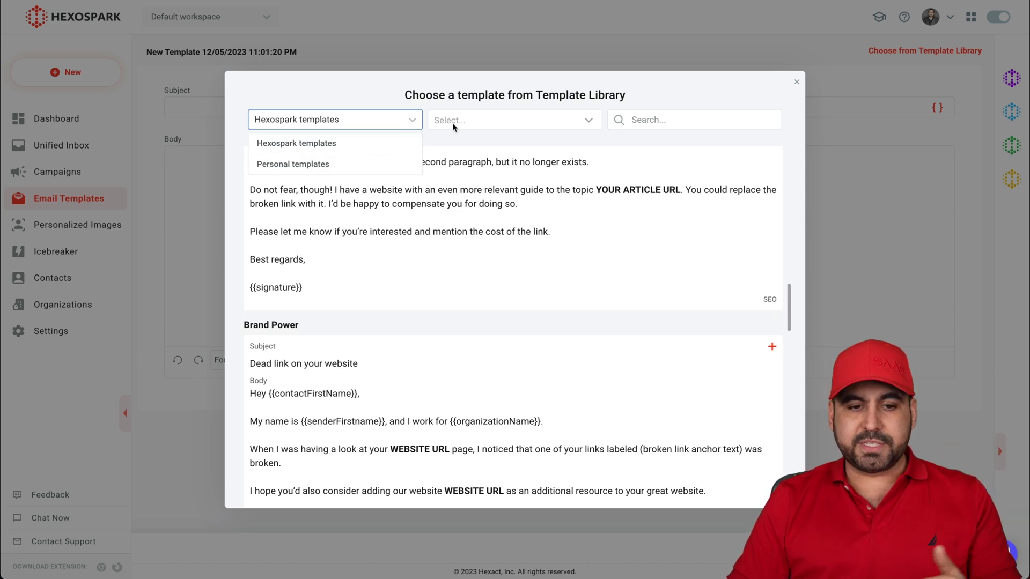
- Filter the library by Affiliate, then by C-Suite, removing each category filter afterward
left_click(545, 121)
left_click(546, 124)
left_click(545, 124)
left_click(457, 167)
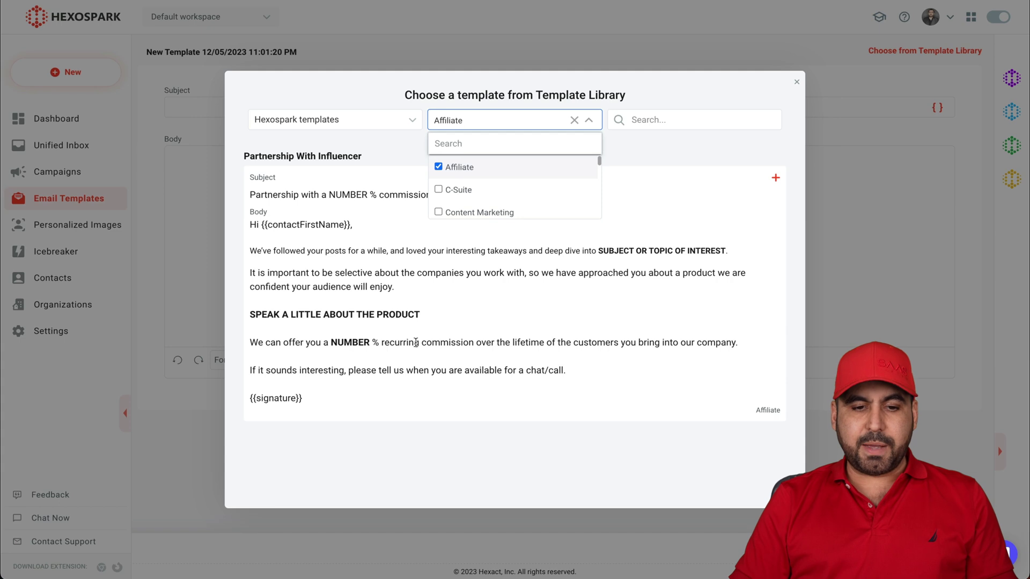
left_click(438, 167)
left_click(460, 189)
left_click(455, 230)
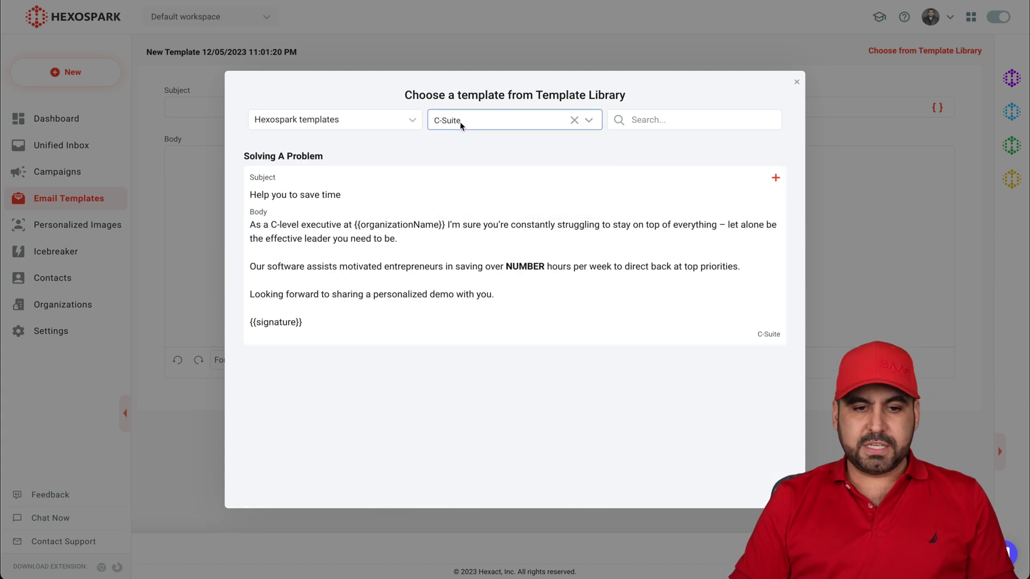
left_click(459, 122)
left_click(455, 191)
- Browse Content Marketing templates, clear the filter, and close the library without choosing a template
scroll(453, 187, "down", 1)
left_click(454, 167)
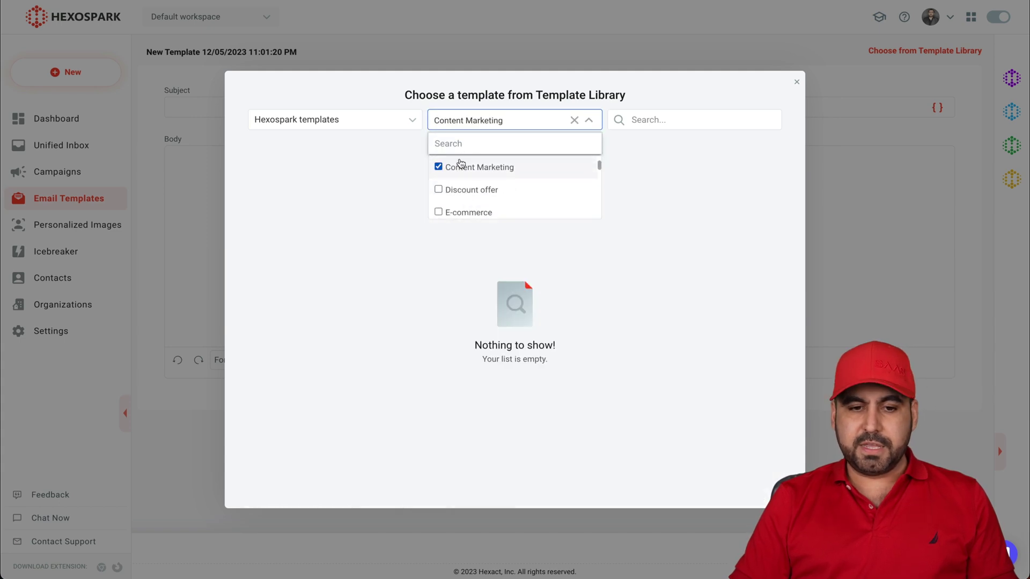
scroll(445, 331, "down", 3)
scroll(446, 330, "down", 15)
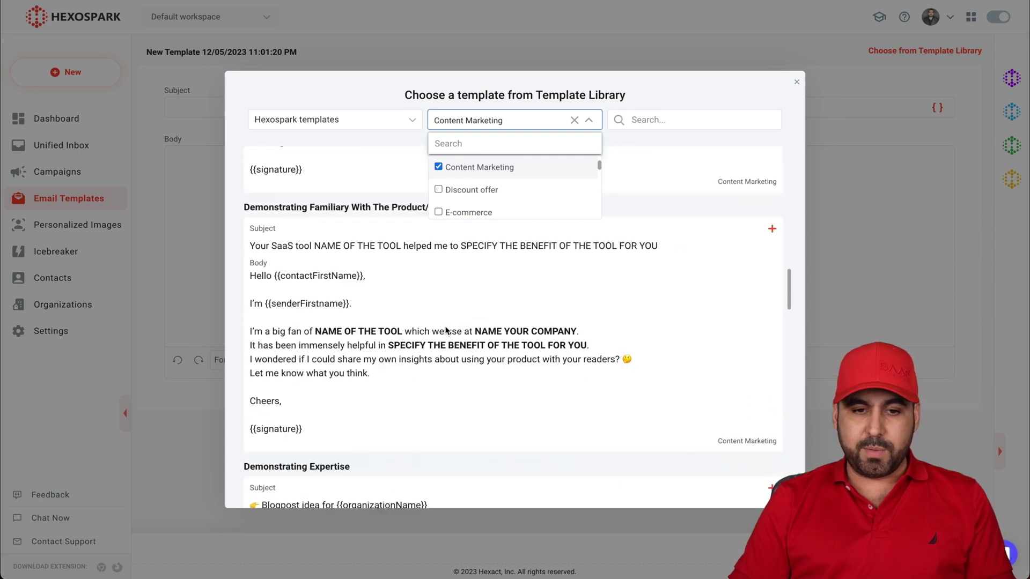
scroll(446, 330, "down", 1)
scroll(446, 331, "up", 4)
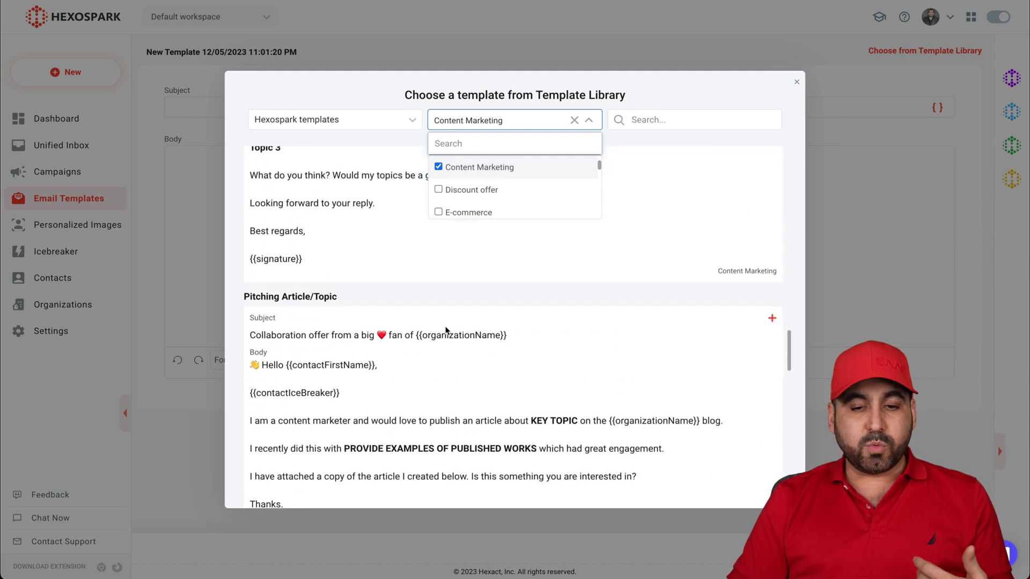
left_click(574, 122)
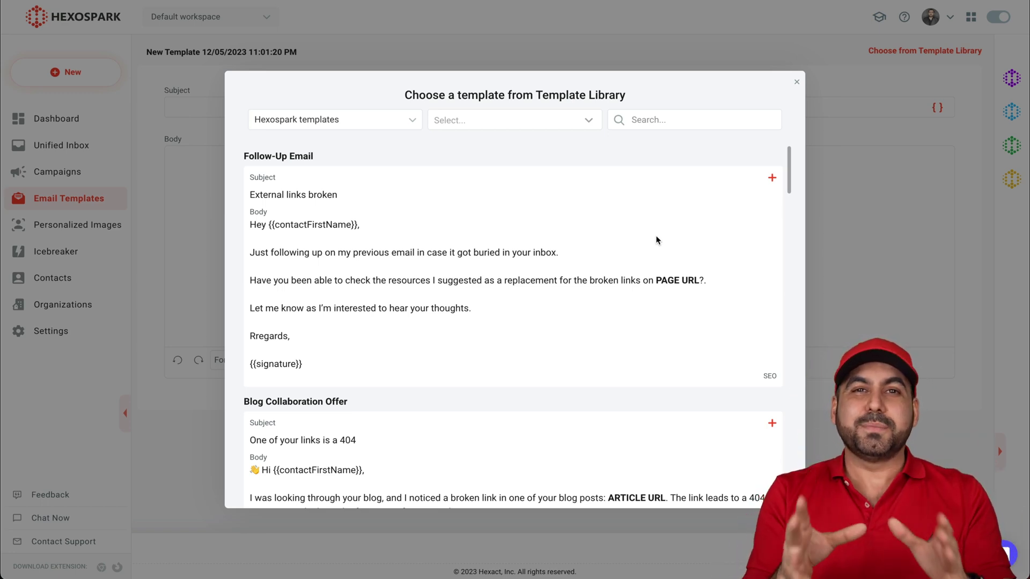
left_click(796, 84)
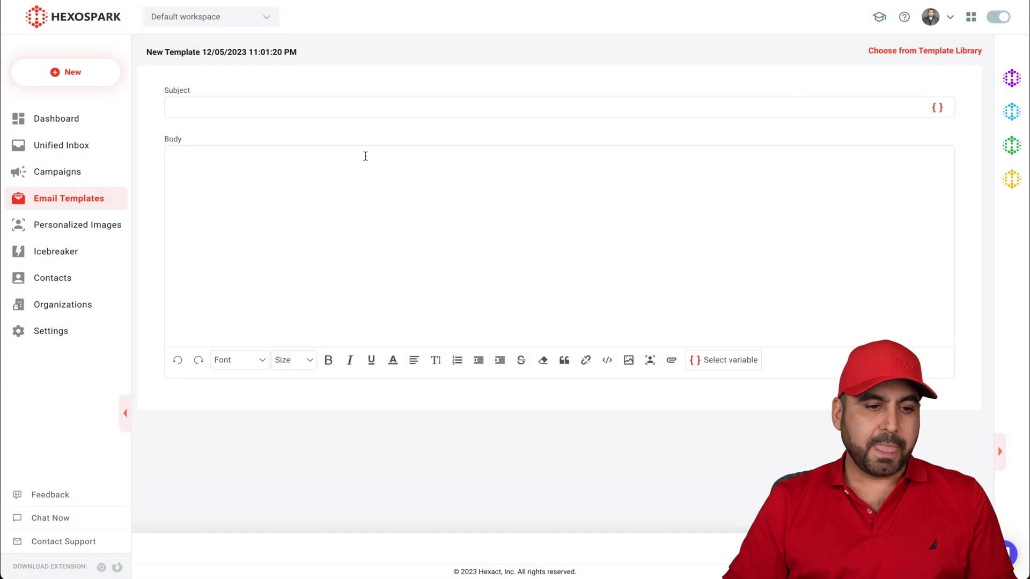
left_click(77, 197)
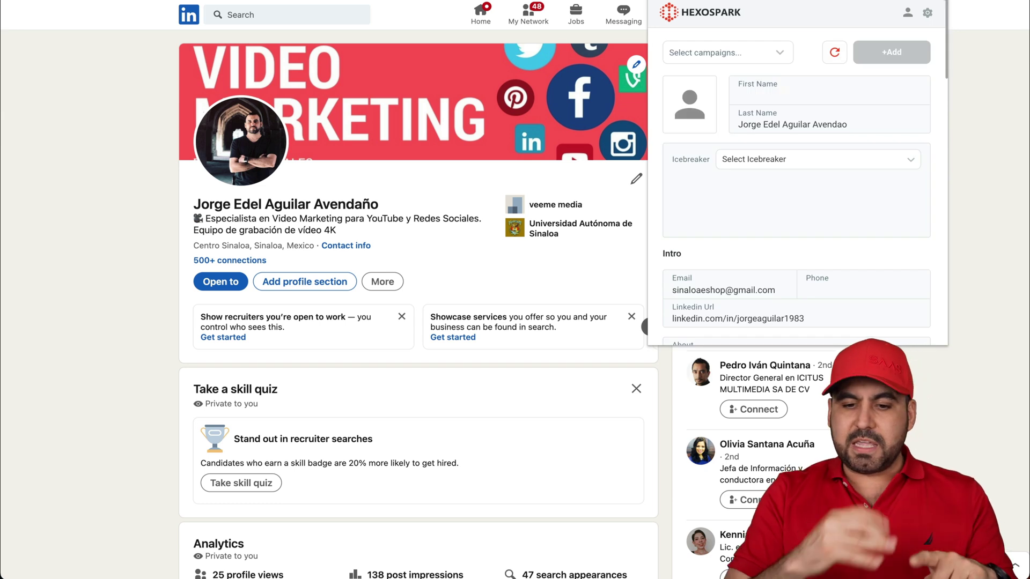
- Scroll through the LinkedIn contact details captured in the Hexospark popup, then close it
scroll(814, 115, "down", 3)
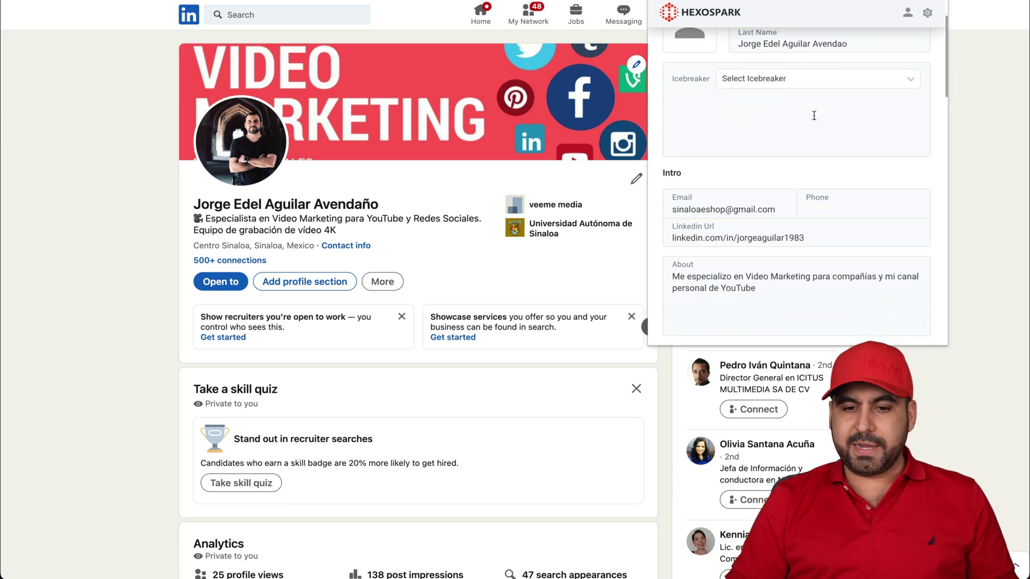
scroll(761, 196, "down", 3)
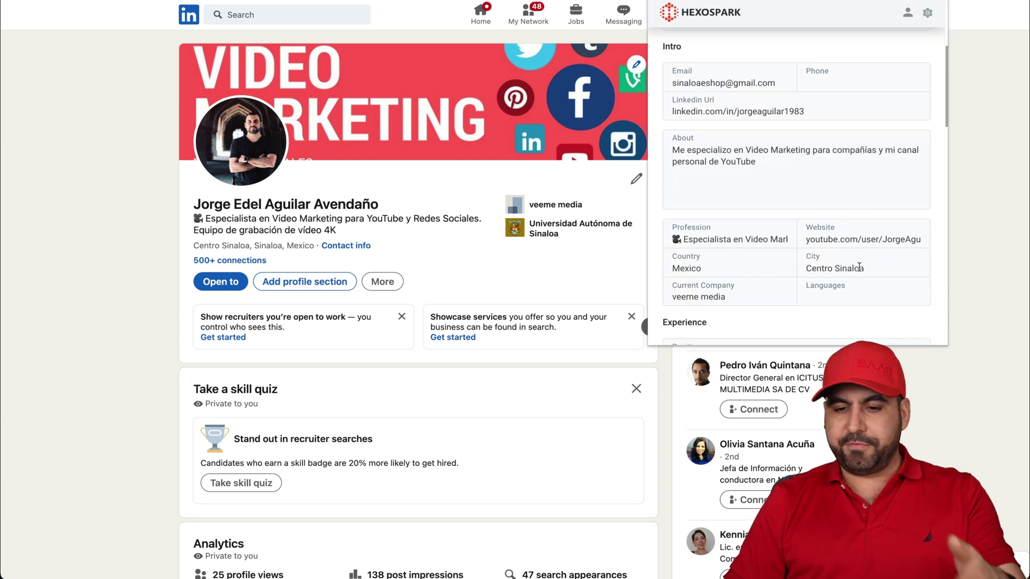
scroll(741, 290, "down", 3)
scroll(742, 286, "down", 3)
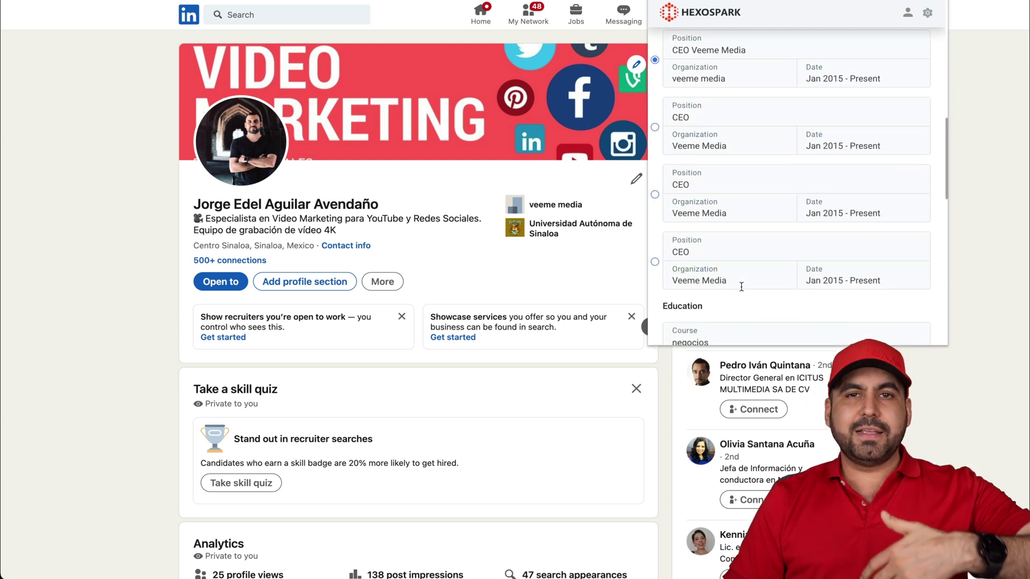
scroll(742, 285, "up", 12)
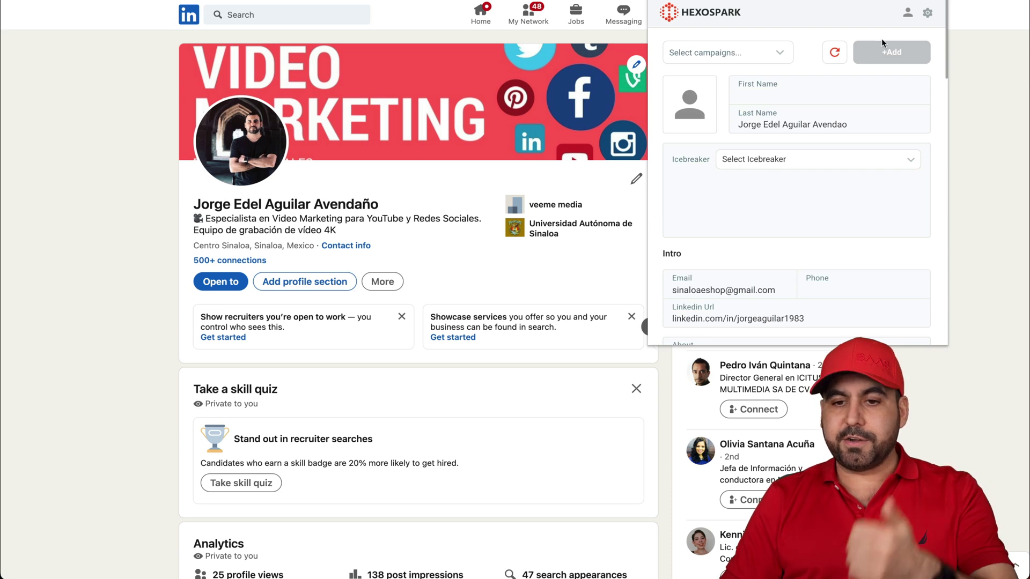
left_click(983, 102)
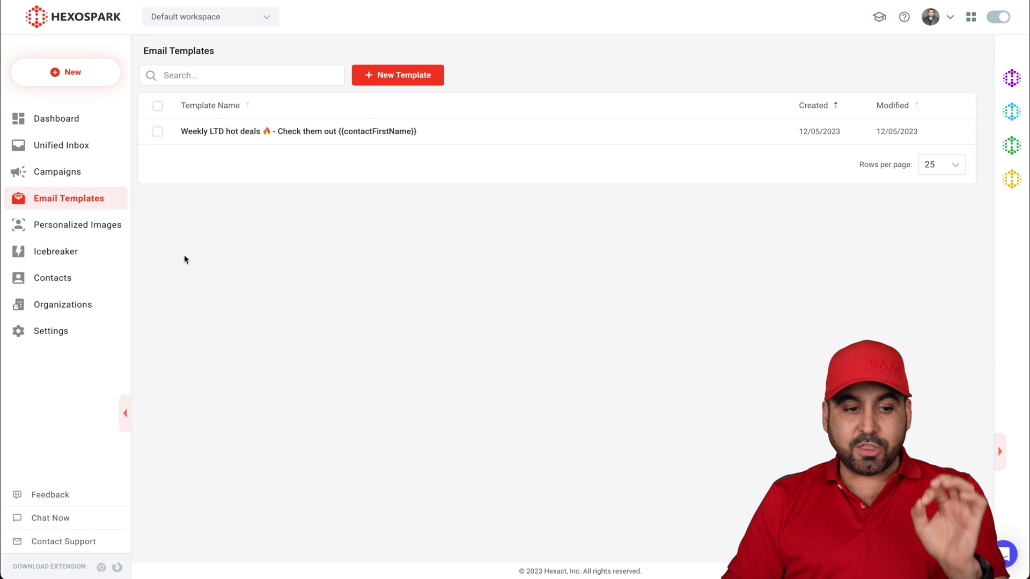
- Start a new icebreaker and browse the icebreaker library, closing it unused, then go to Campaigns
left_click(76, 256)
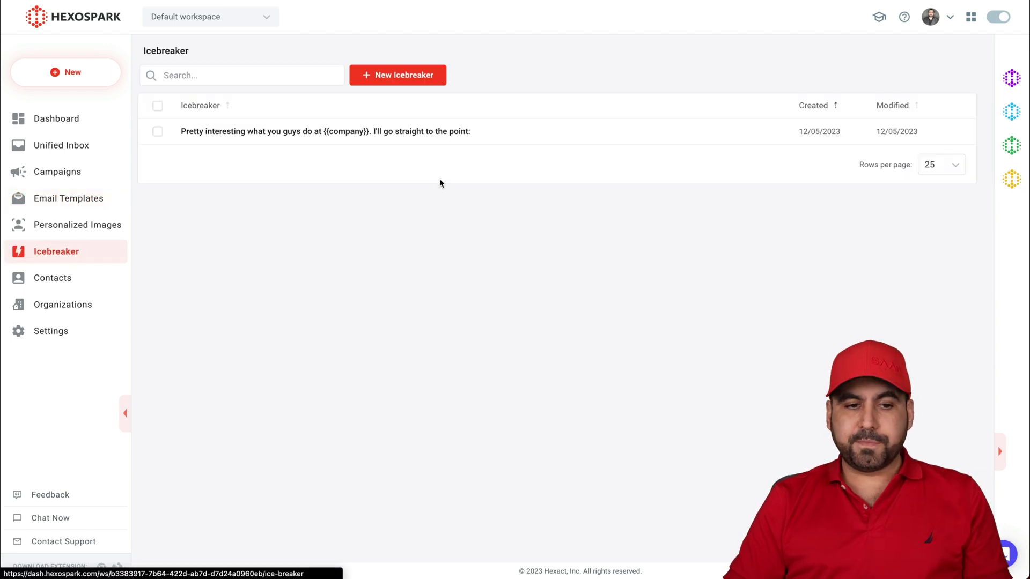
left_click(399, 76)
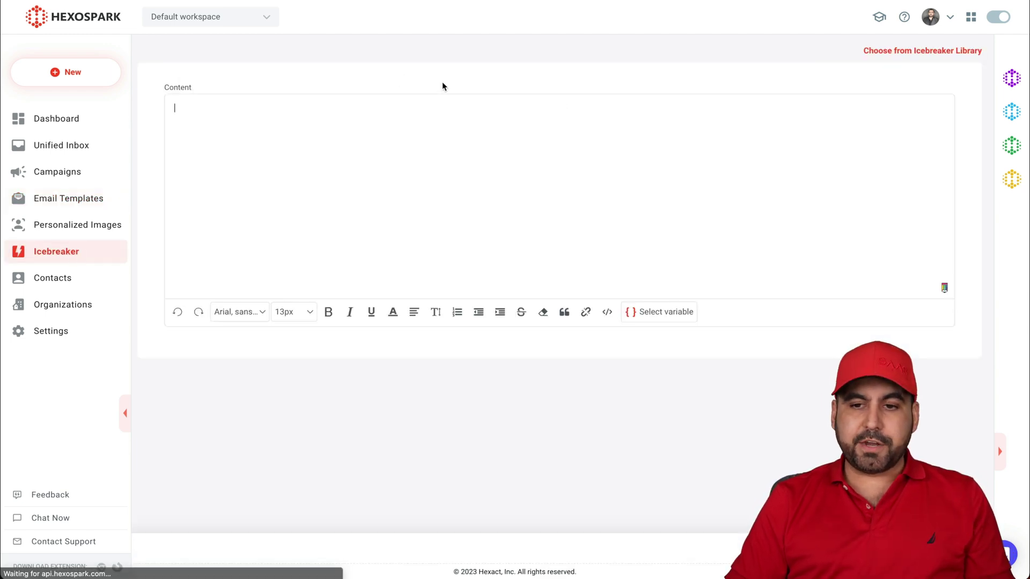
left_click(939, 52)
scroll(503, 213, "down", 15)
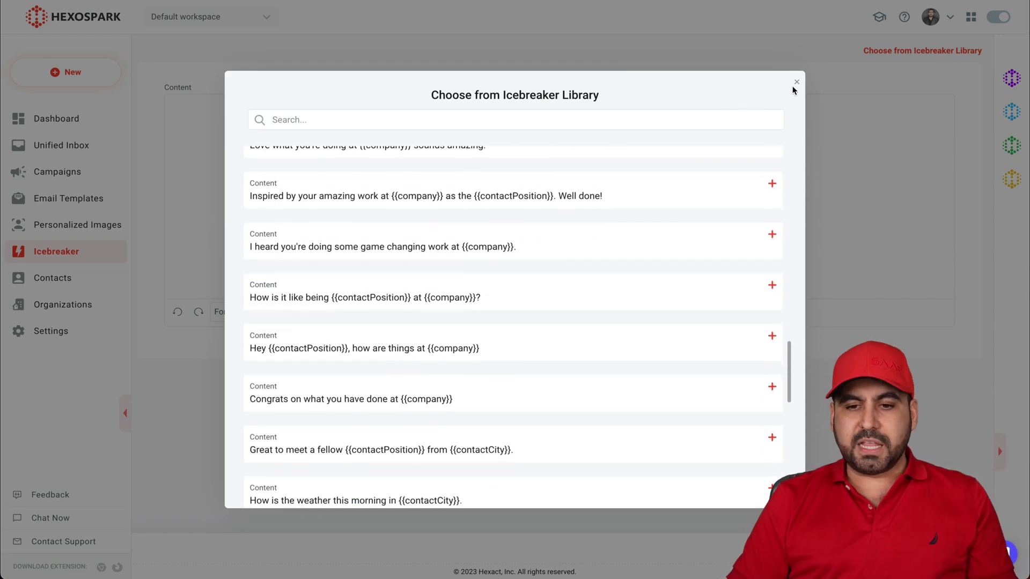
left_click(797, 82)
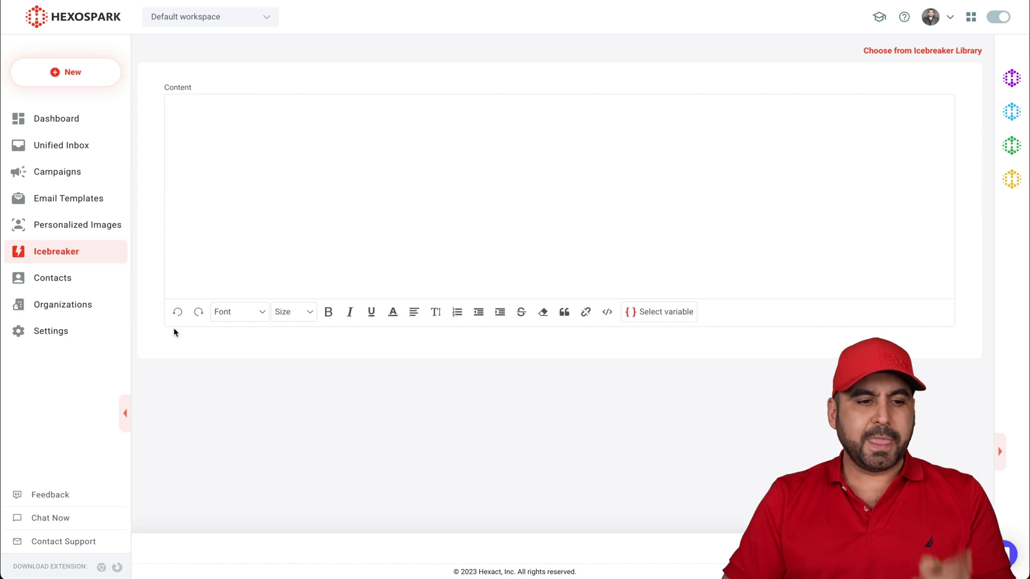
left_click(85, 171)
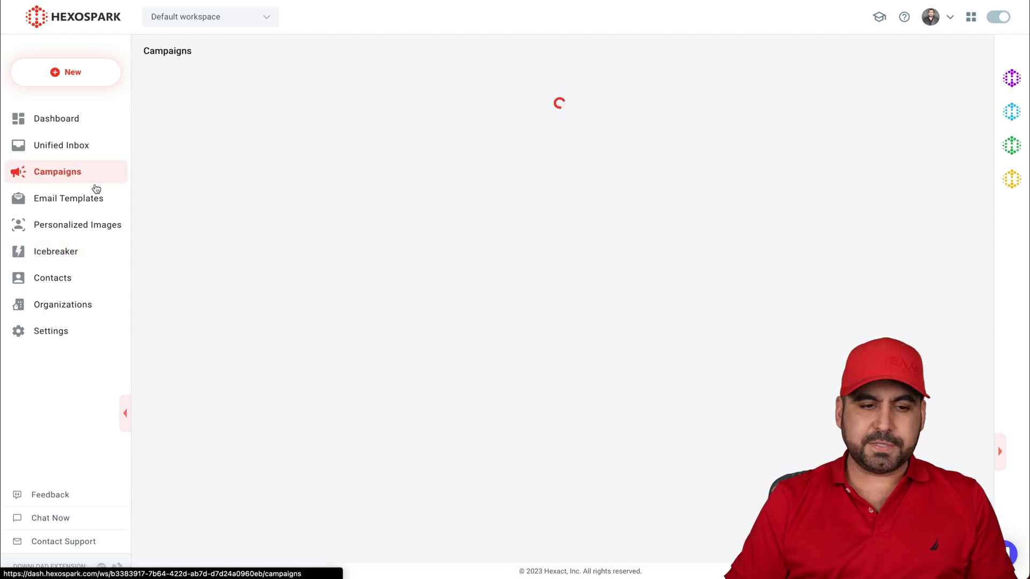
- Create a new campaign and add one existing contact to it
left_click(562, 70)
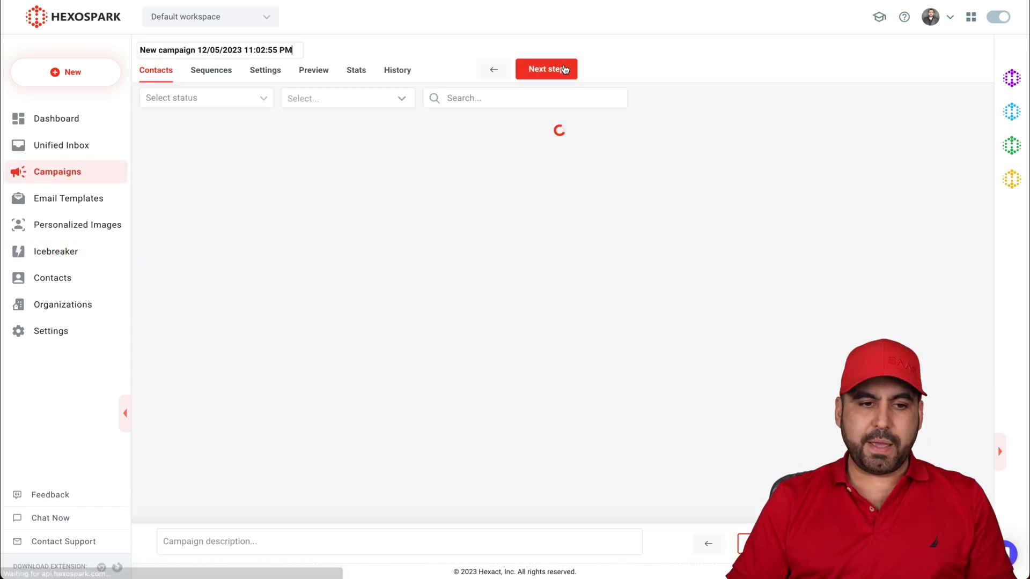
left_click(243, 99)
left_click(394, 230)
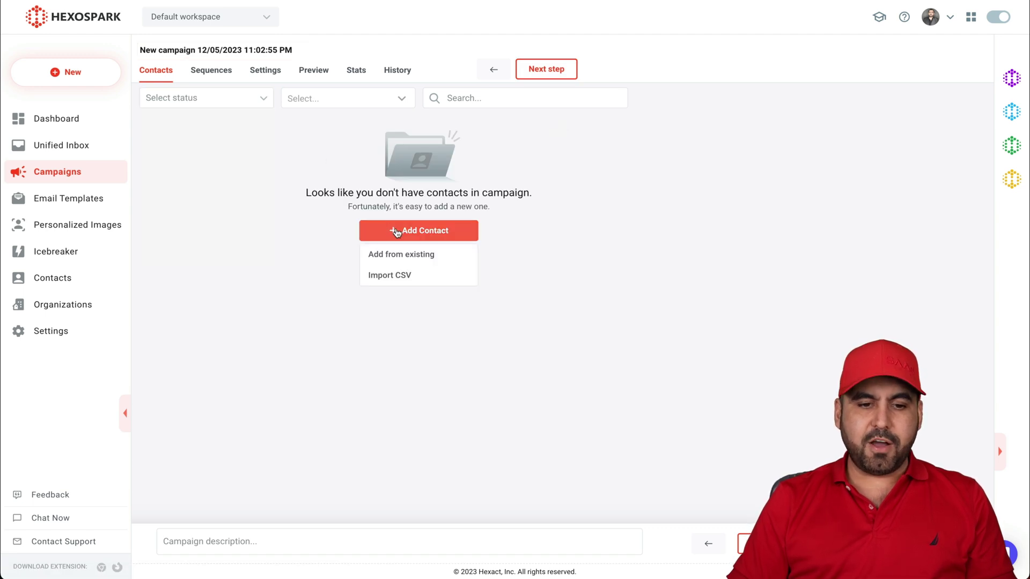
left_click(427, 259)
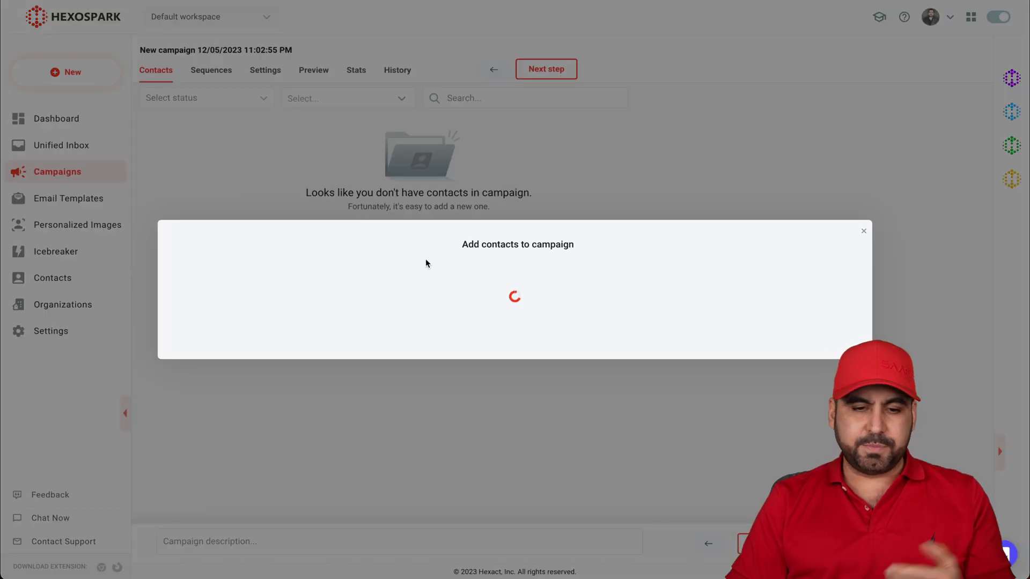
left_click(205, 141)
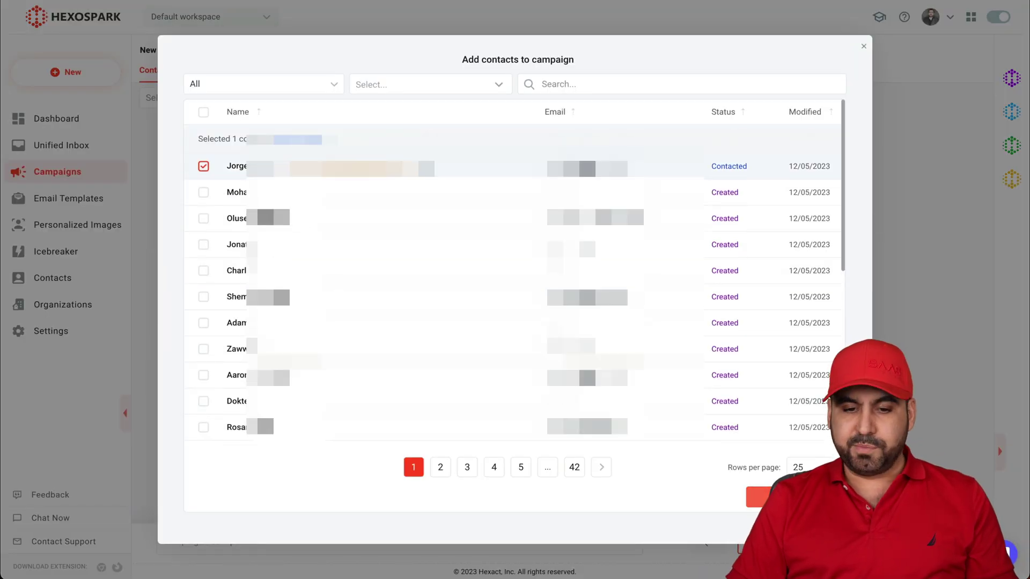
left_click(757, 497)
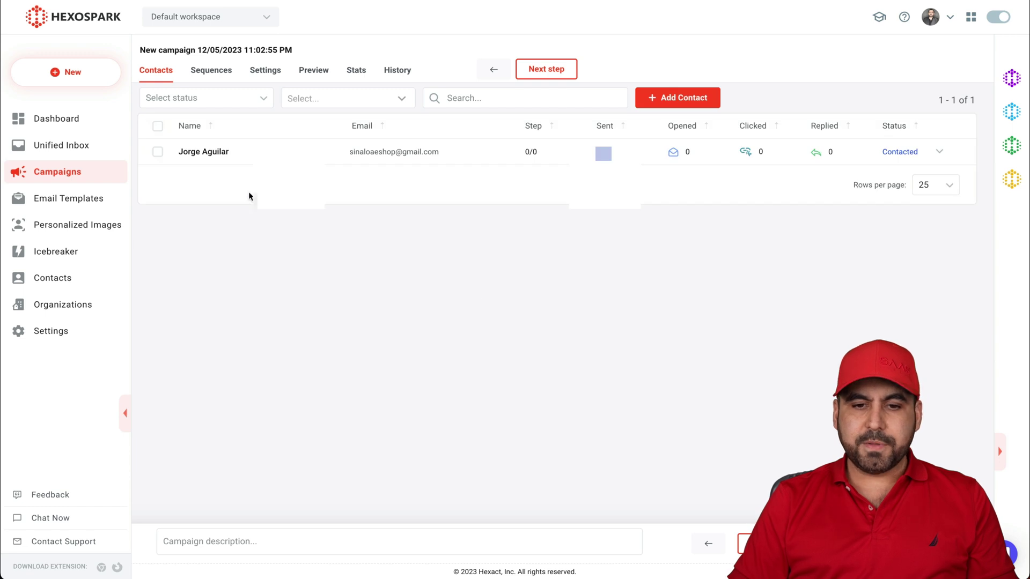
- Use the Weekly LTD hot deals template as the campaign's Step 1 email
left_click(213, 72)
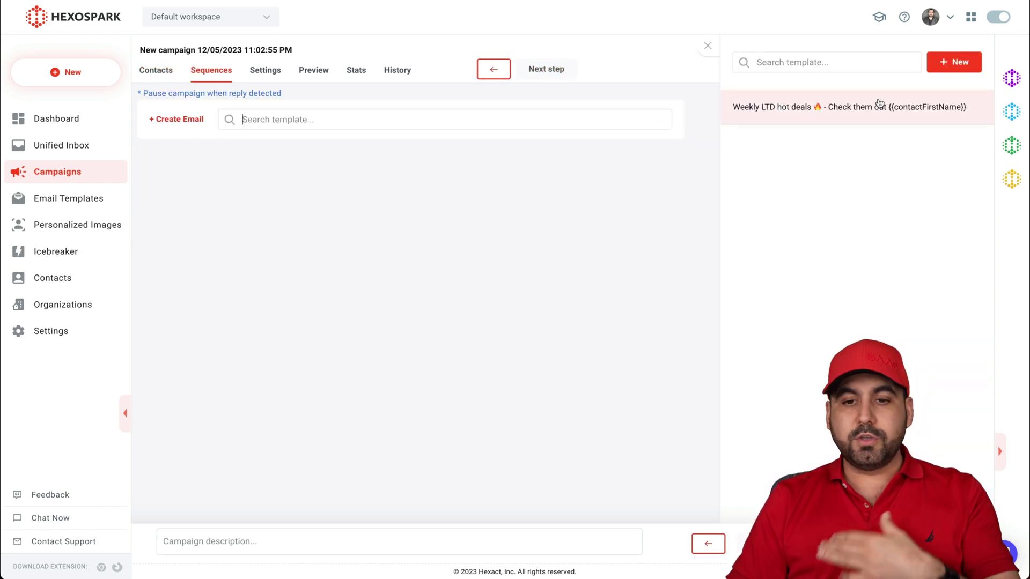
left_click(900, 118)
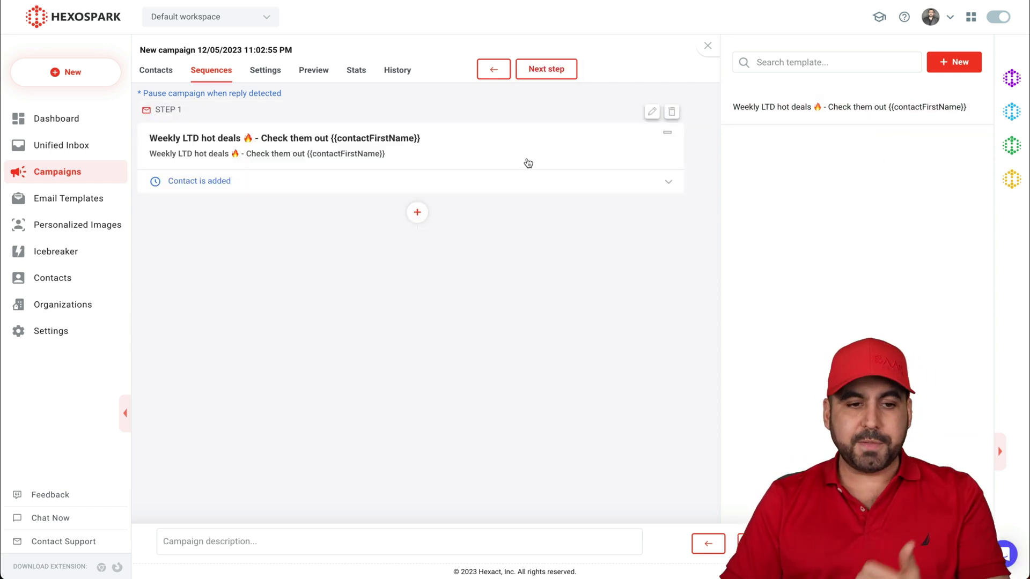
left_click(270, 74)
- Tick the Gmail sending account and review the 09:00 AM–05:00 PM Monday–Friday schedule and tracking options
scroll(346, 272, "down", 2)
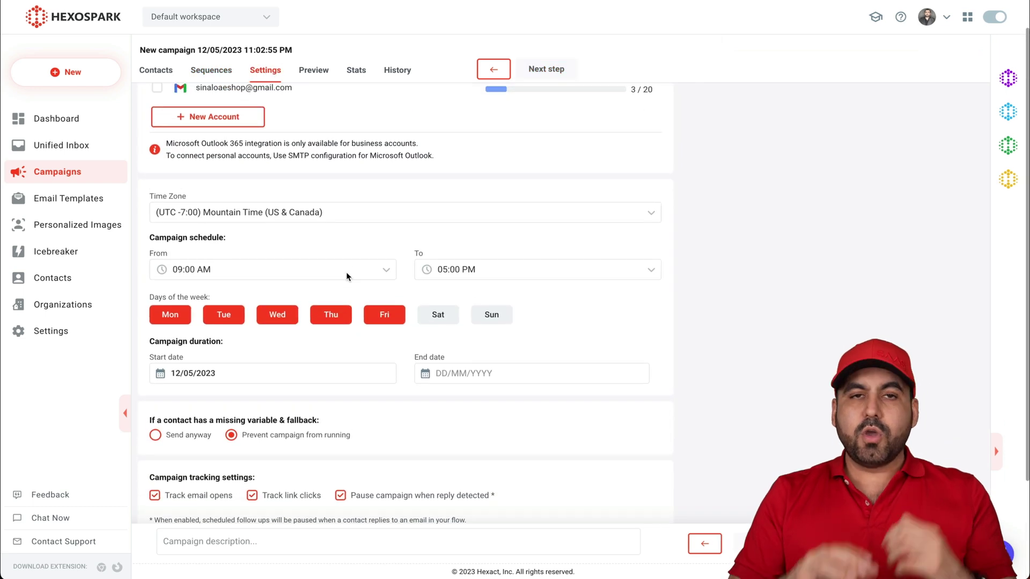
scroll(346, 272, "up", 1)
left_click(157, 125)
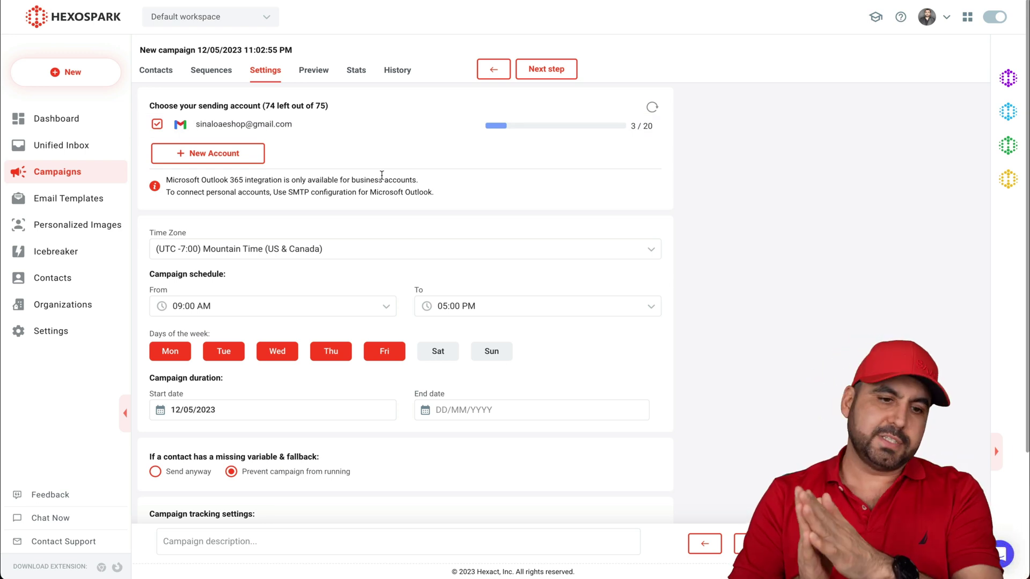
scroll(382, 176, "down", 3)
scroll(289, 162, "down", 1)
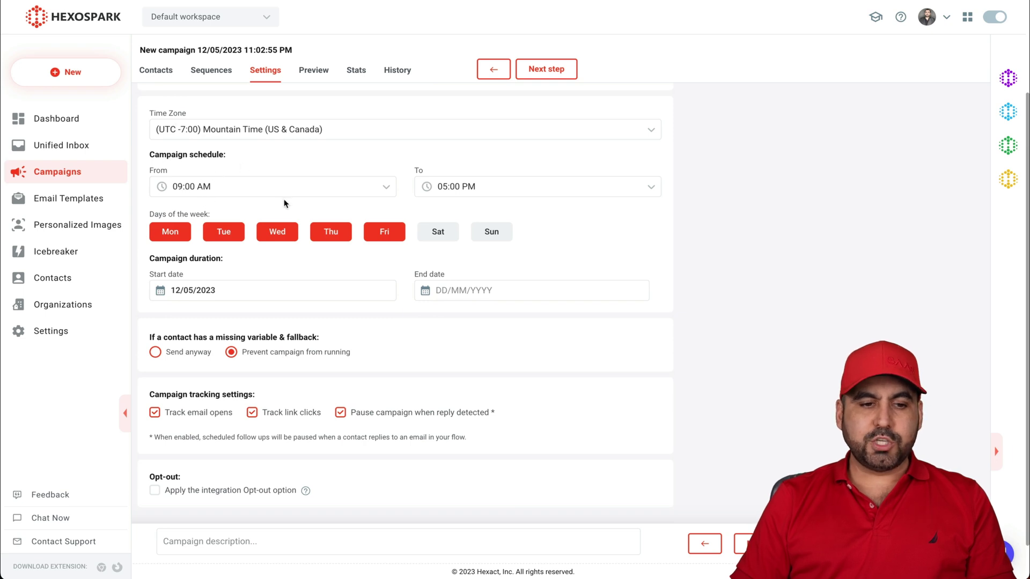
scroll(286, 202, "down", 1)
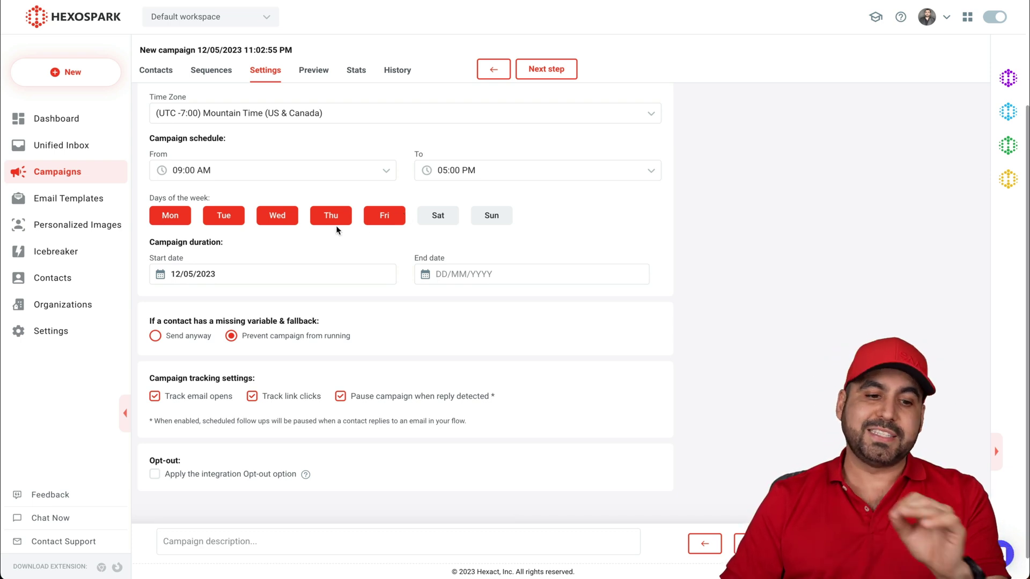
scroll(338, 239, "down", 1)
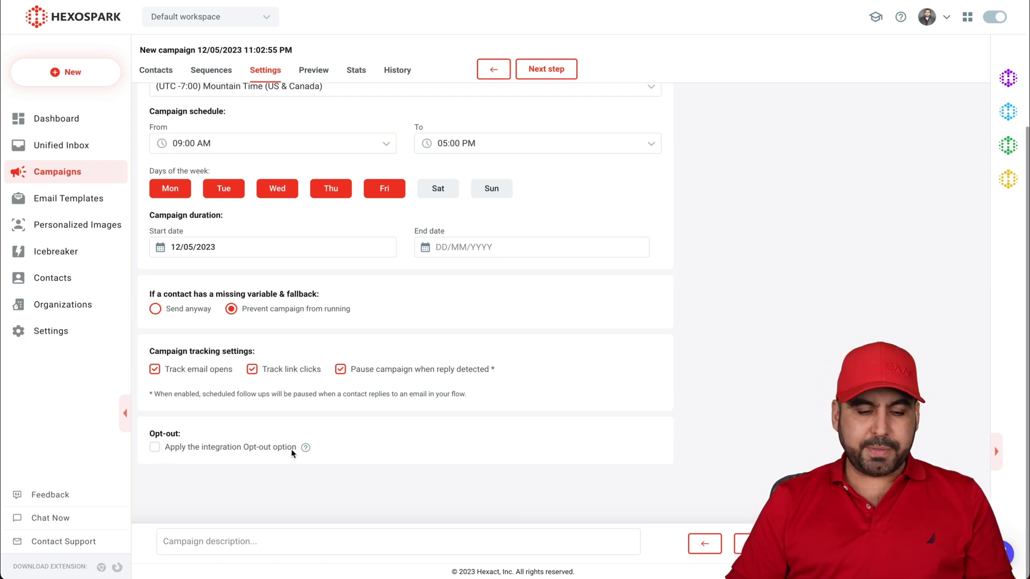
scroll(334, 437, "up", 3)
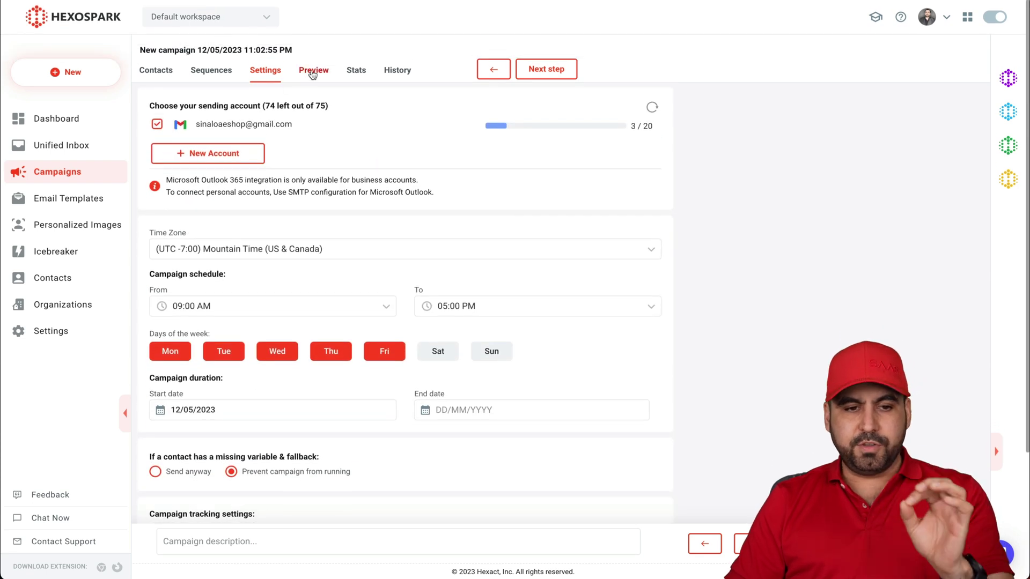
left_click(313, 73)
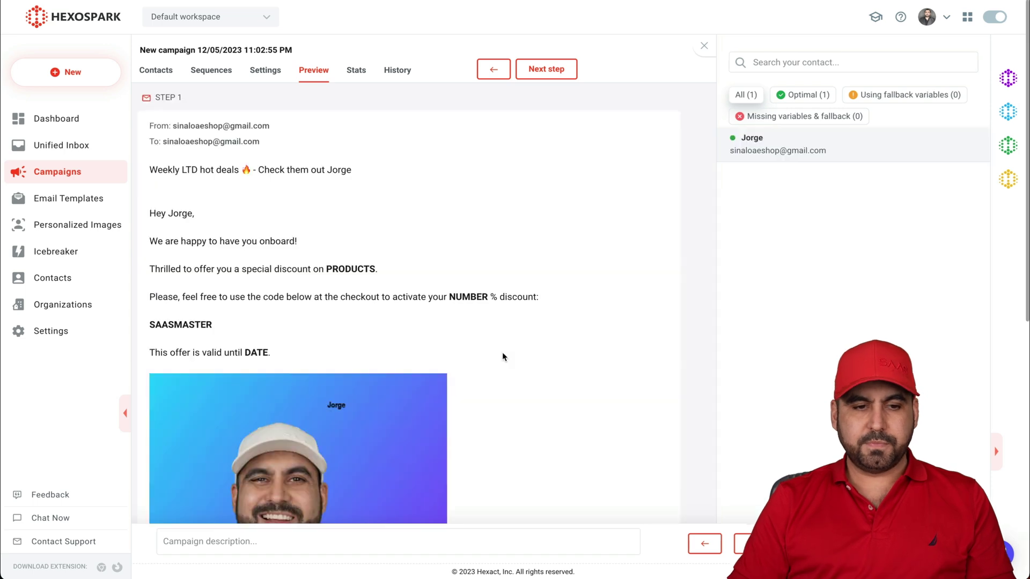
- Review the preview email personalized with the contact's first name and image, then check the campaign stats
scroll(502, 352, "down", 5)
scroll(502, 352, "up", 5)
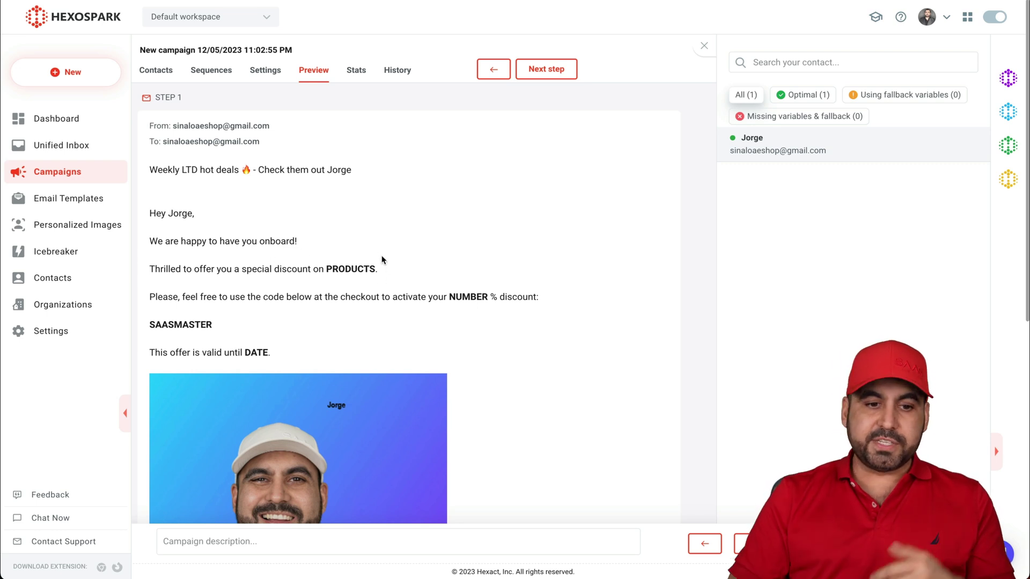
left_click(348, 170)
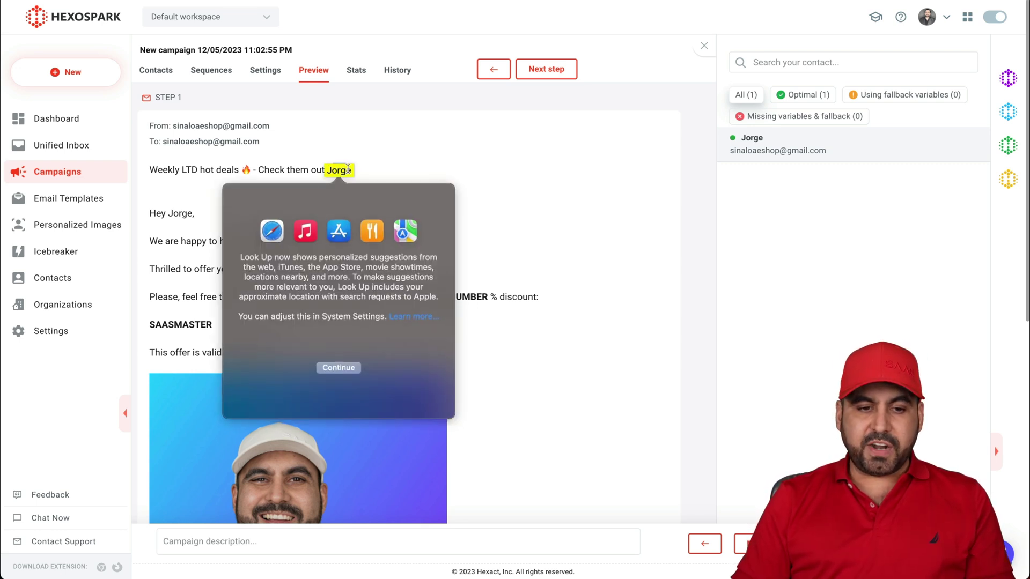
left_click(359, 167)
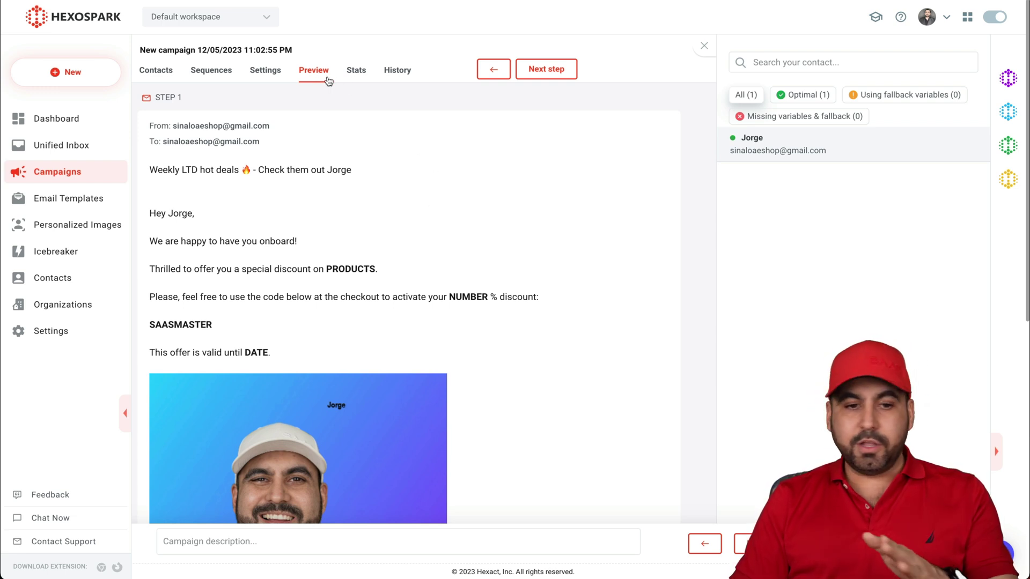
left_click(363, 75)
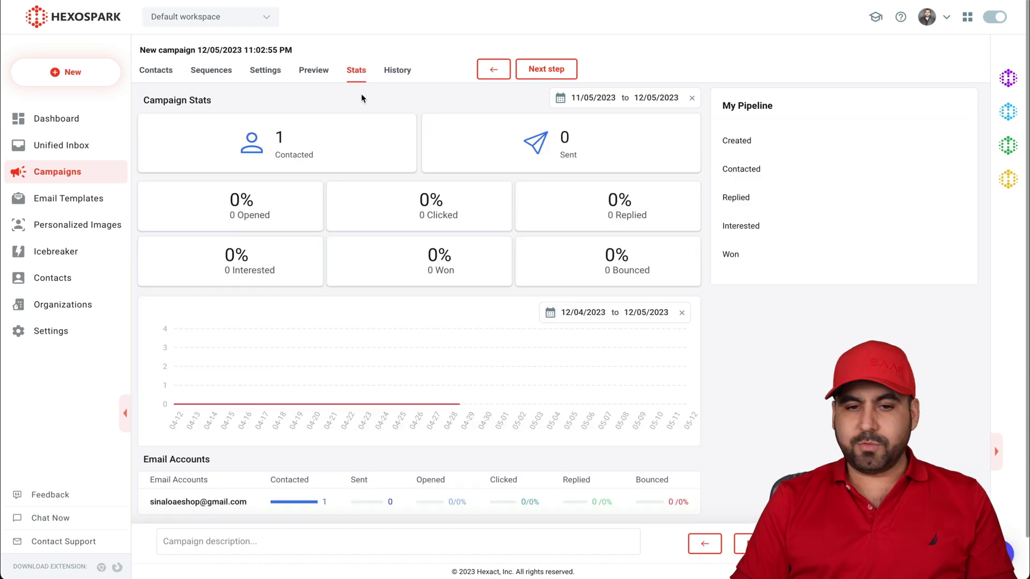
- Check the new campaign's send history, then return to the Campaigns list
left_click(401, 71)
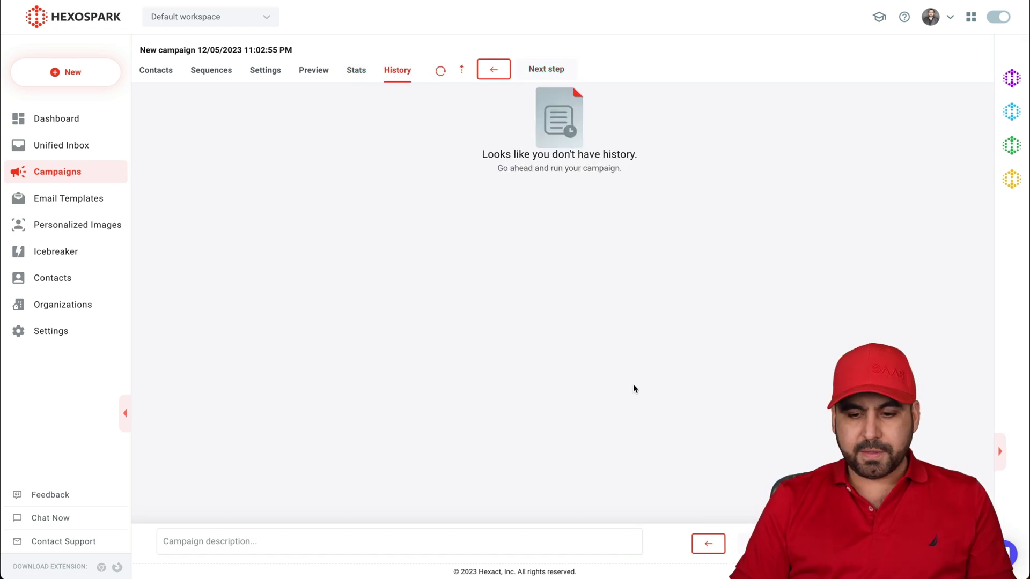
key("alt+Left")
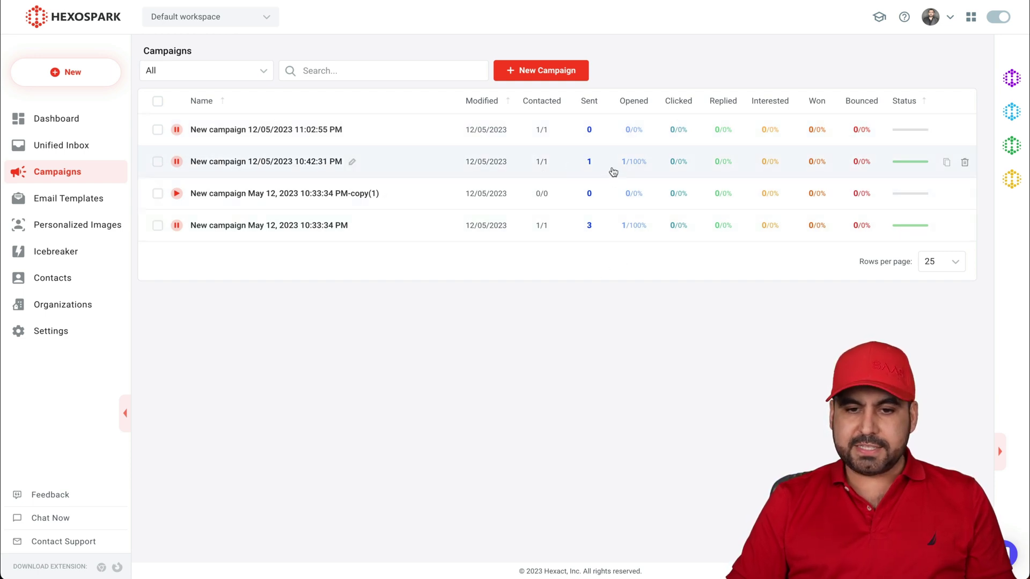
- Review the 10:42:31 PM campaign's stats and send history, then go to Personalized Images
left_click(290, 168)
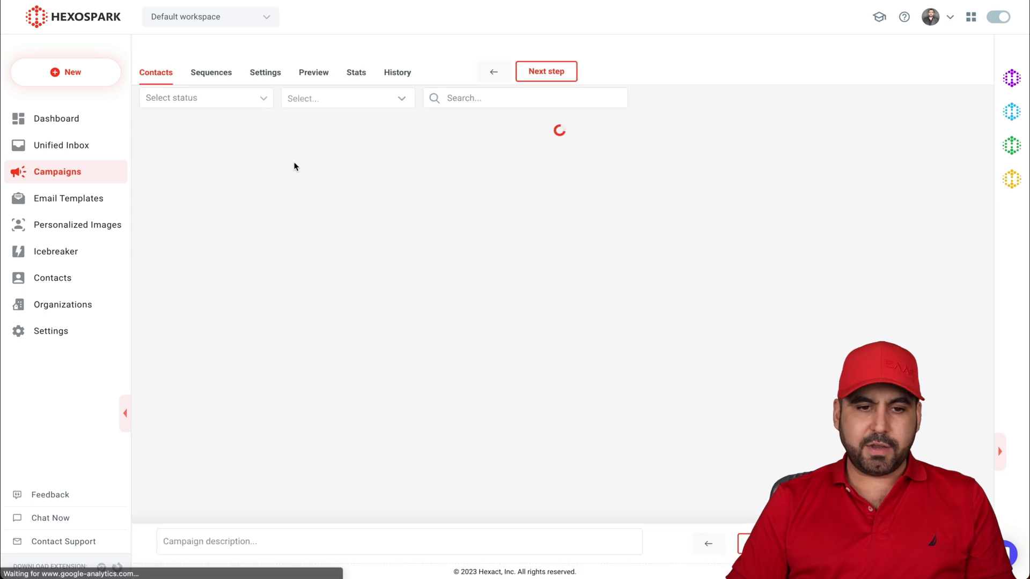
left_click(358, 74)
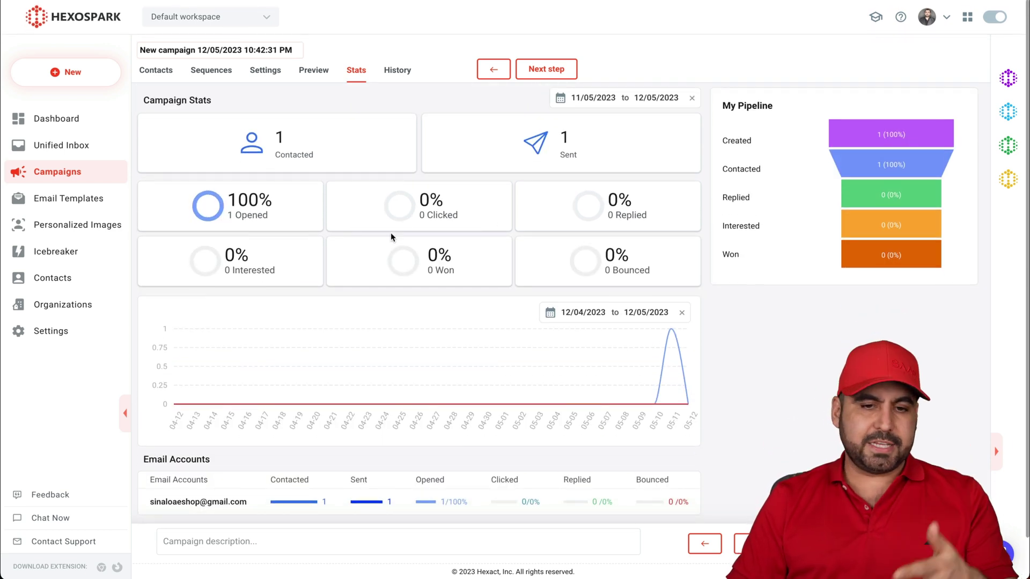
left_click(396, 70)
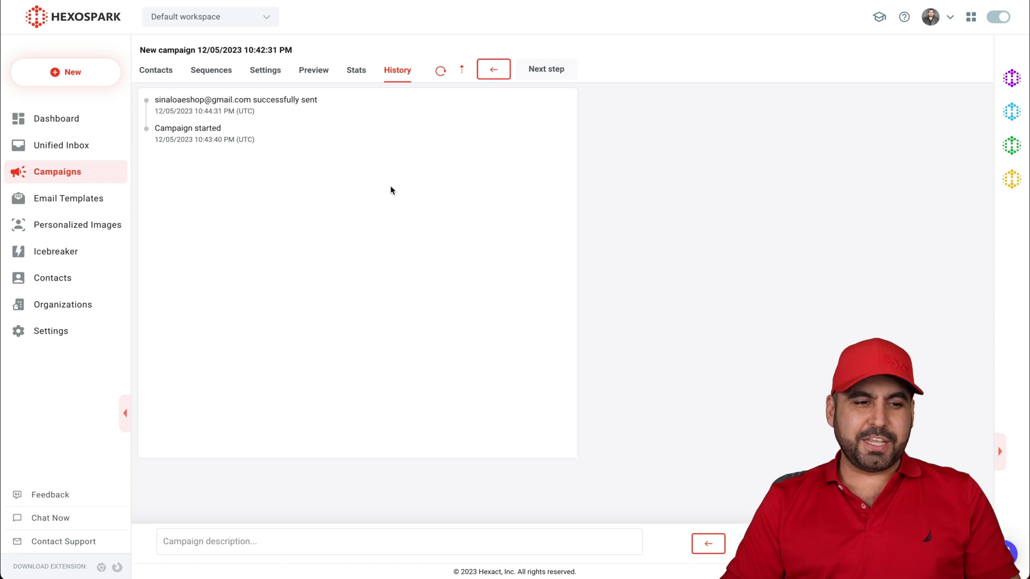
left_click(64, 223)
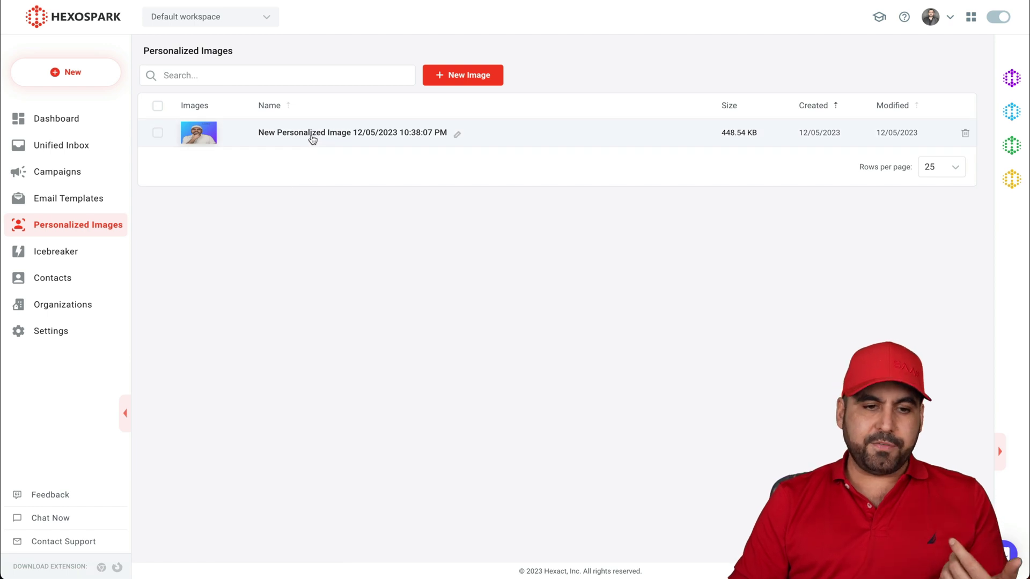
- Enlarge the {{contactFirstName}} text to size 28 and shift it left to fit inside the image's top right
left_click(280, 135)
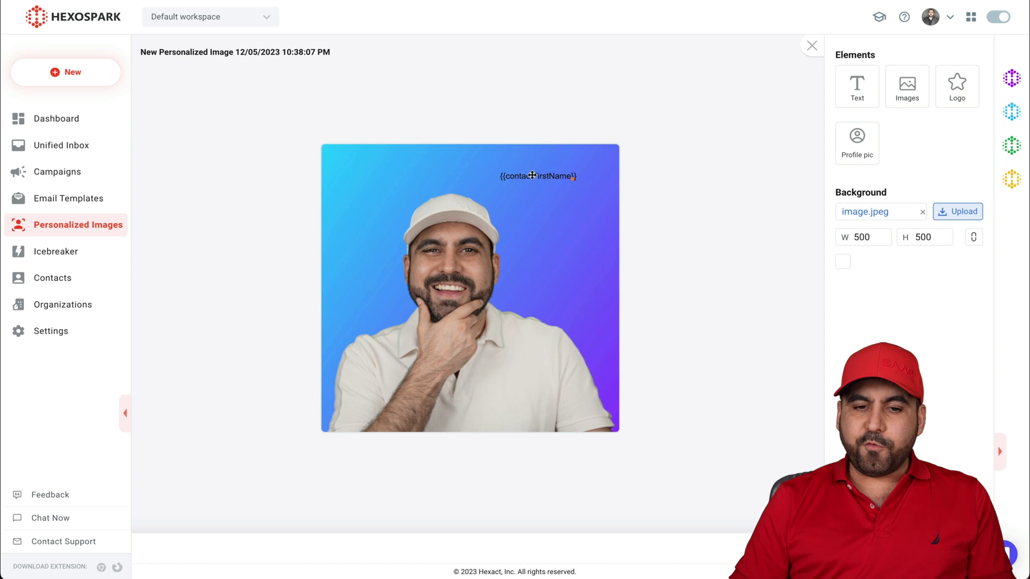
mouse_move(531, 175)
left_mouse_down()
mouse_move(522, 176)
mouse_move(539, 175)
left_mouse_up()
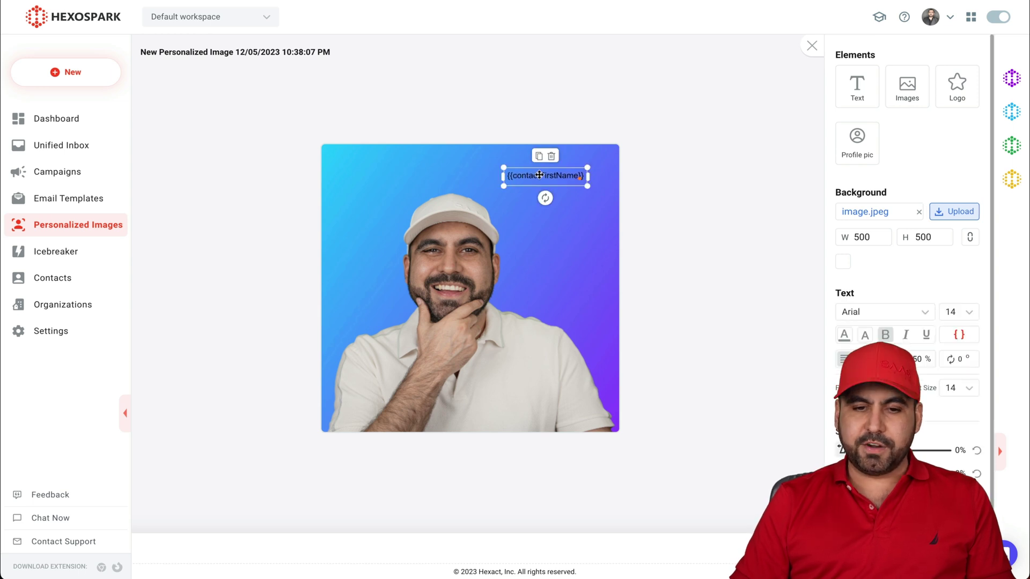
double_click(544, 175)
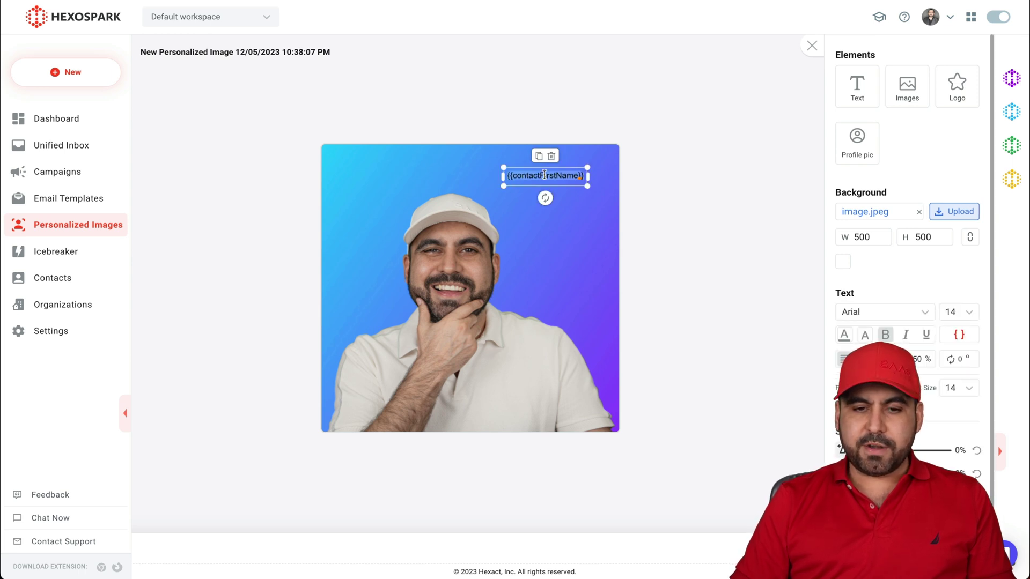
left_click(966, 312)
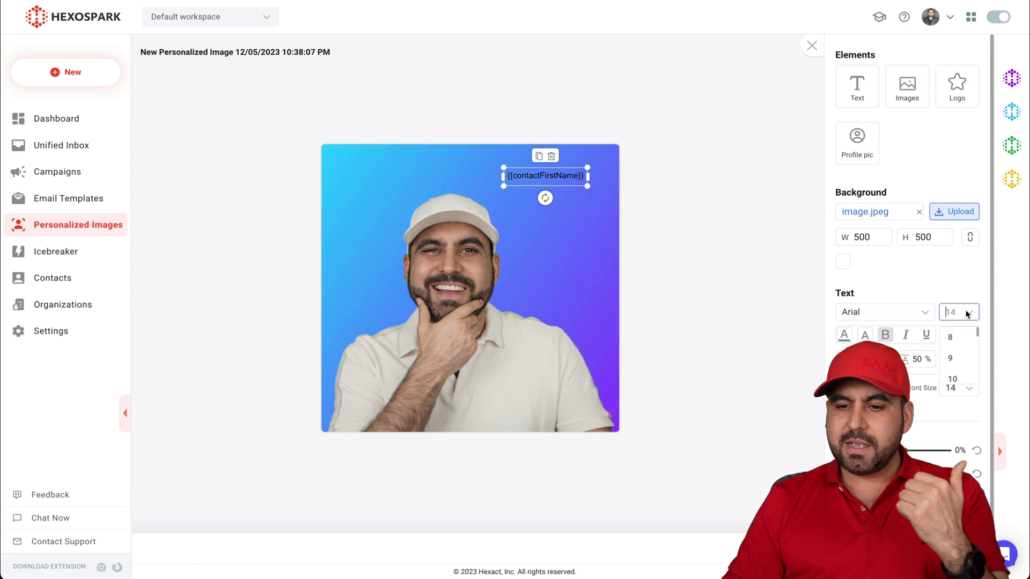
scroll(954, 375, "down", 3)
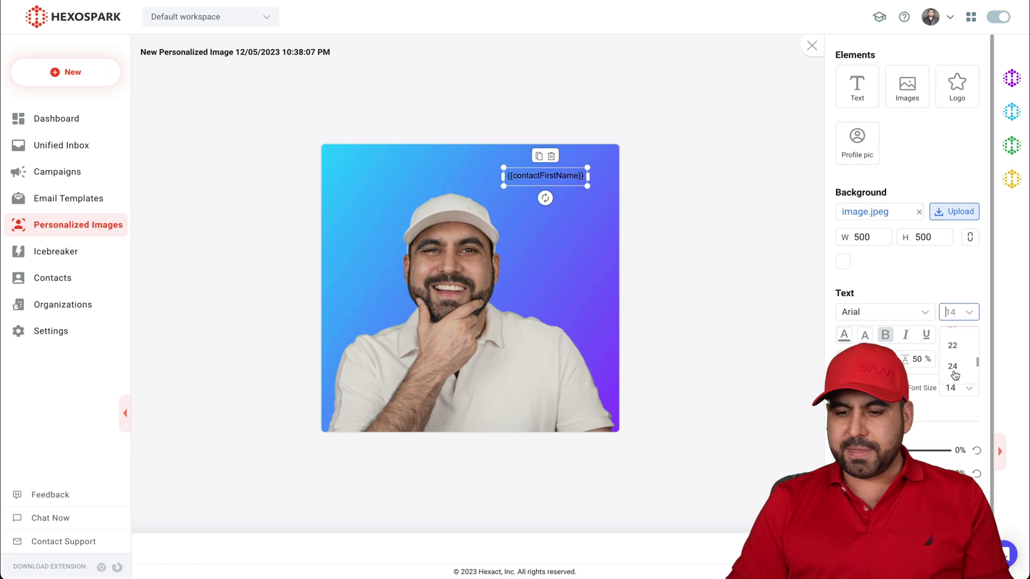
left_click(954, 375)
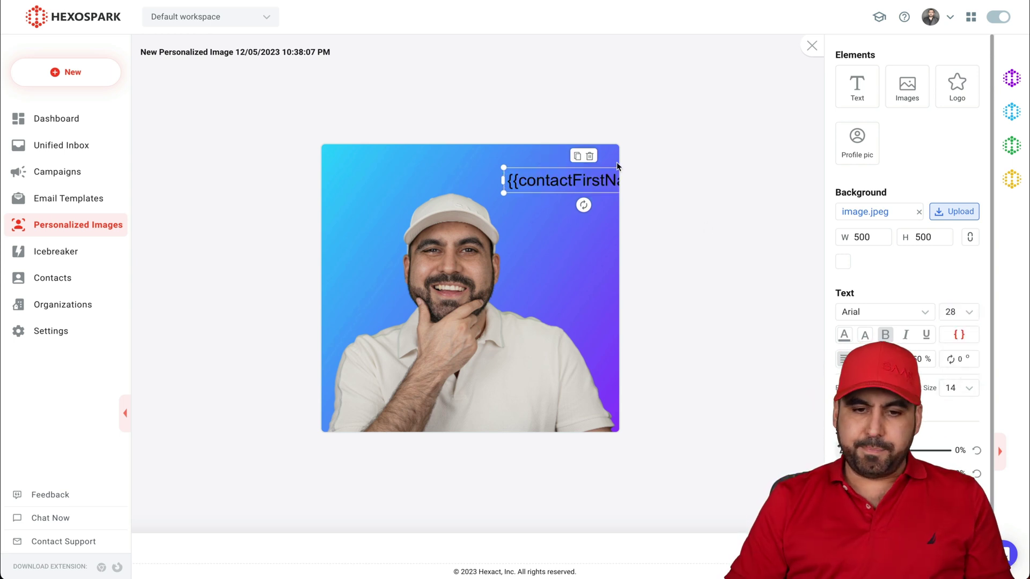
left_click(627, 207)
left_click_drag(580, 172, 530, 174)
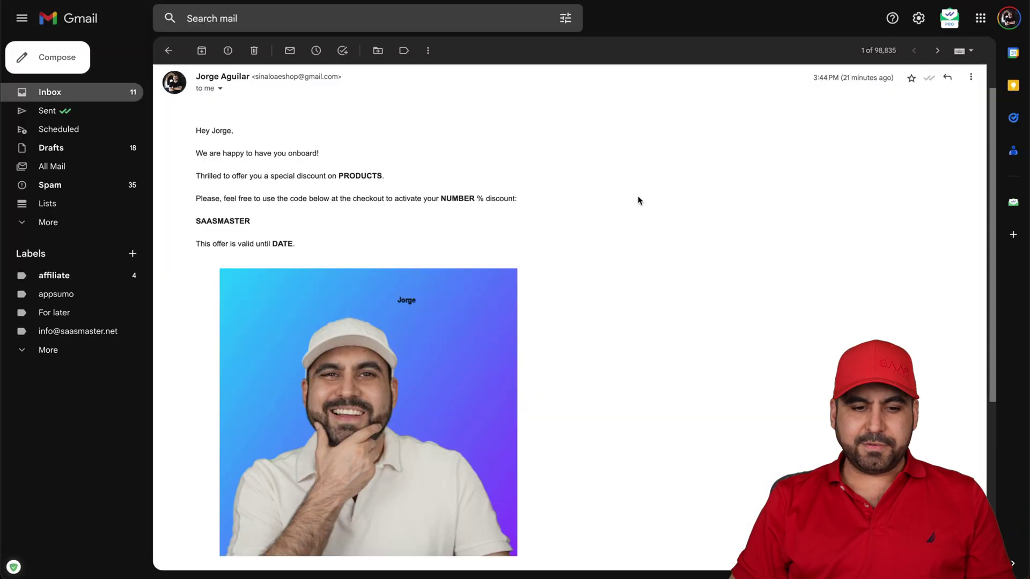
scroll(637, 200, "down", 3)
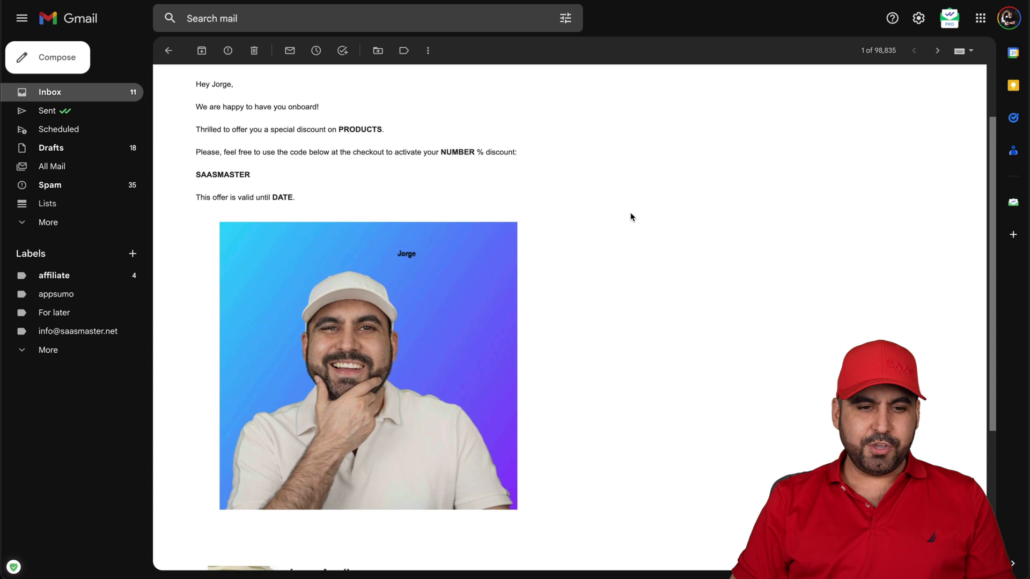
- Scroll the received campaign email in Gmail to see the personalized image with the first name
mouse_move(427, 232)
scroll(426, 232, "down", 1)
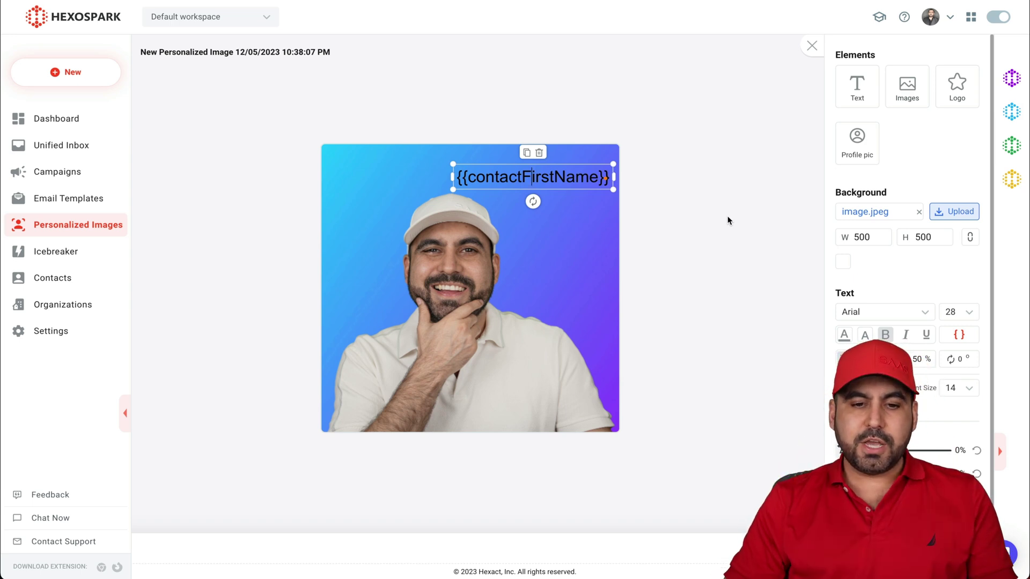
- Nudge the {{contactFirstName}} text up toward the top edge, then head to Email Templates
left_click(649, 217)
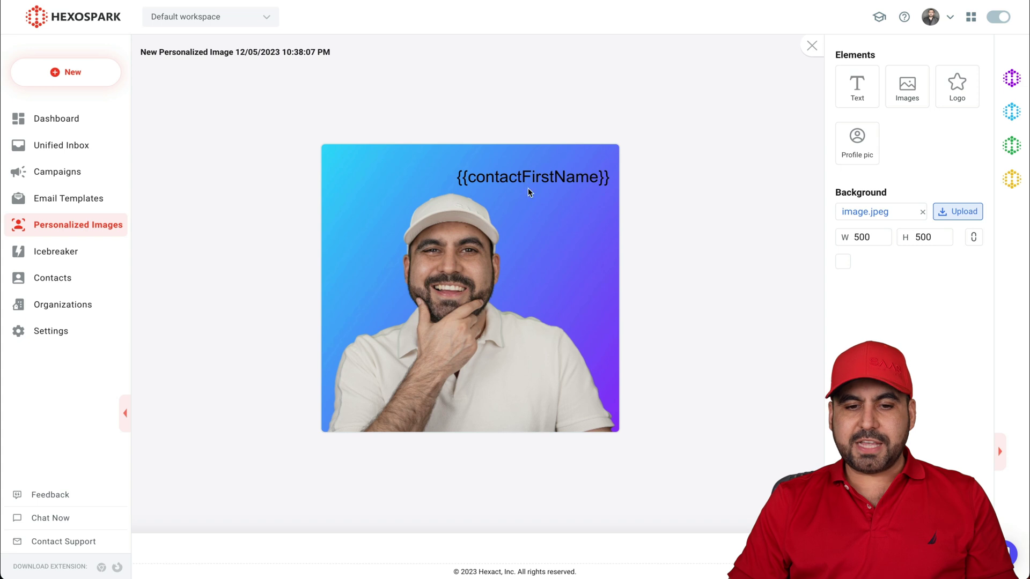
left_click_drag(534, 180, 527, 164)
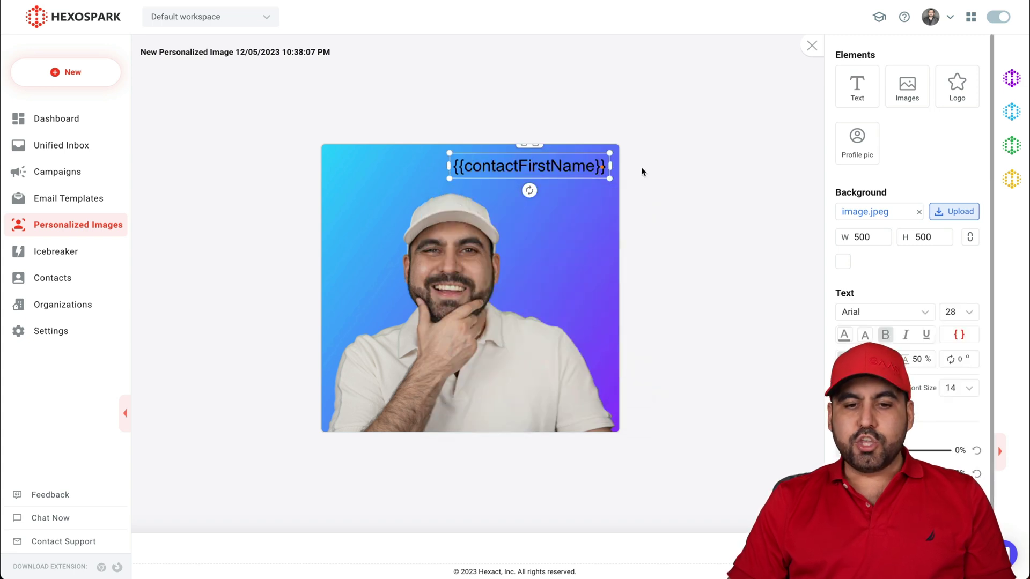
left_click(652, 167)
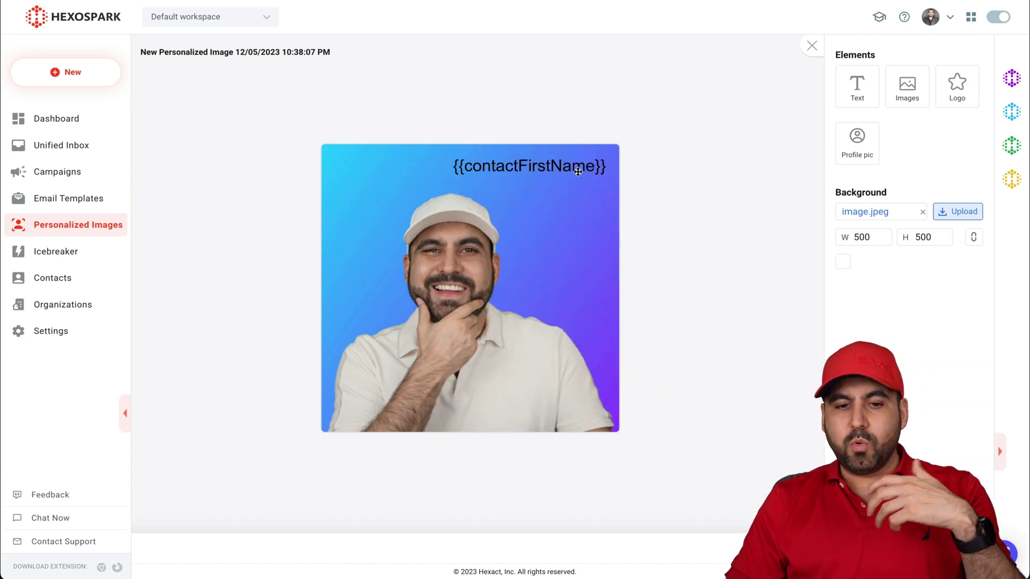
left_click(91, 197)
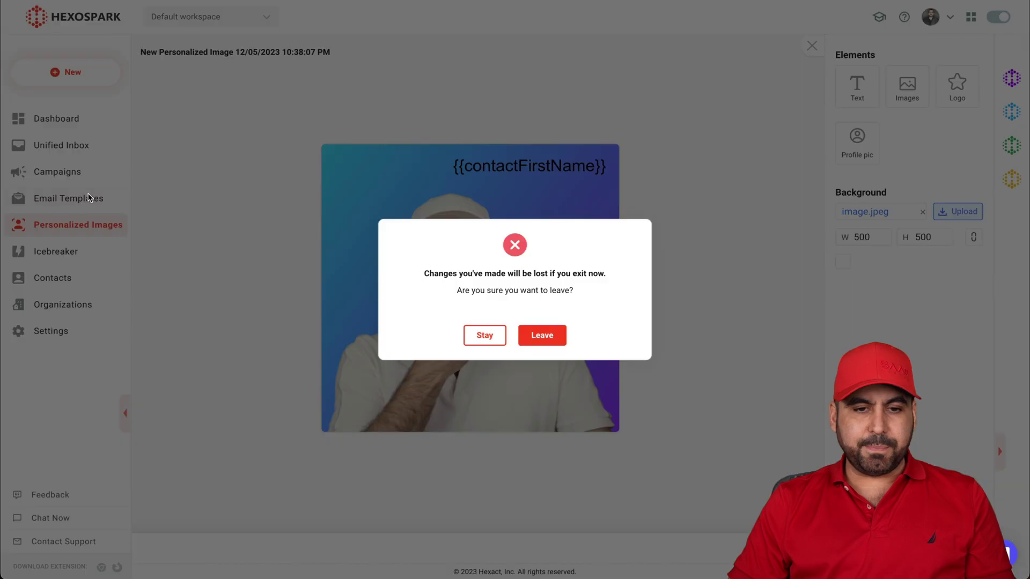
- Leave the image editor without saving, start a new email template, and open the variable picker
left_click(541, 335)
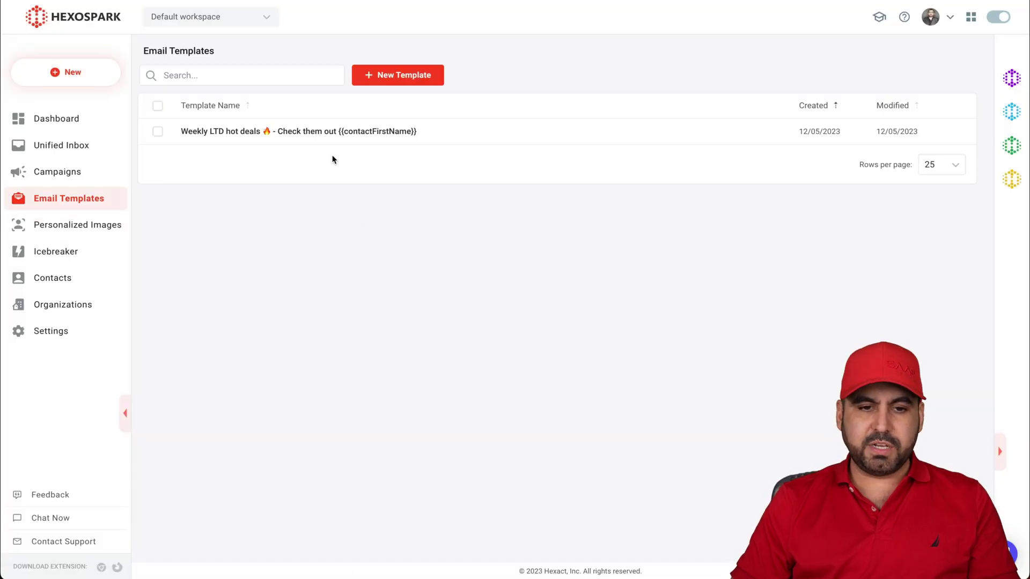
left_click(406, 80)
left_click(729, 370)
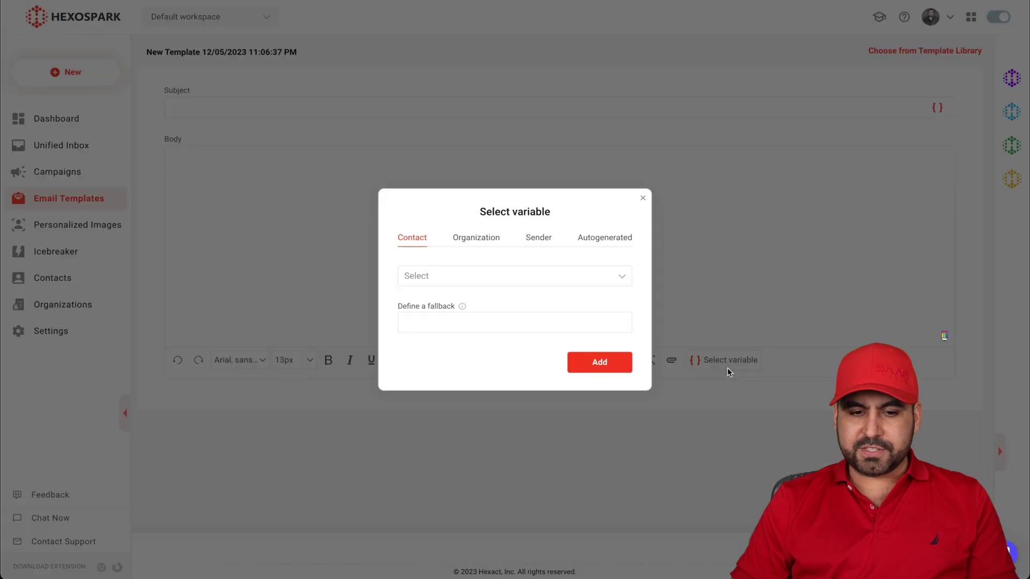
- Browse the Contact, Organization, Sender and Autogenerated variable lists, then close the picker
left_click(469, 269)
scroll(516, 309, "down", 5)
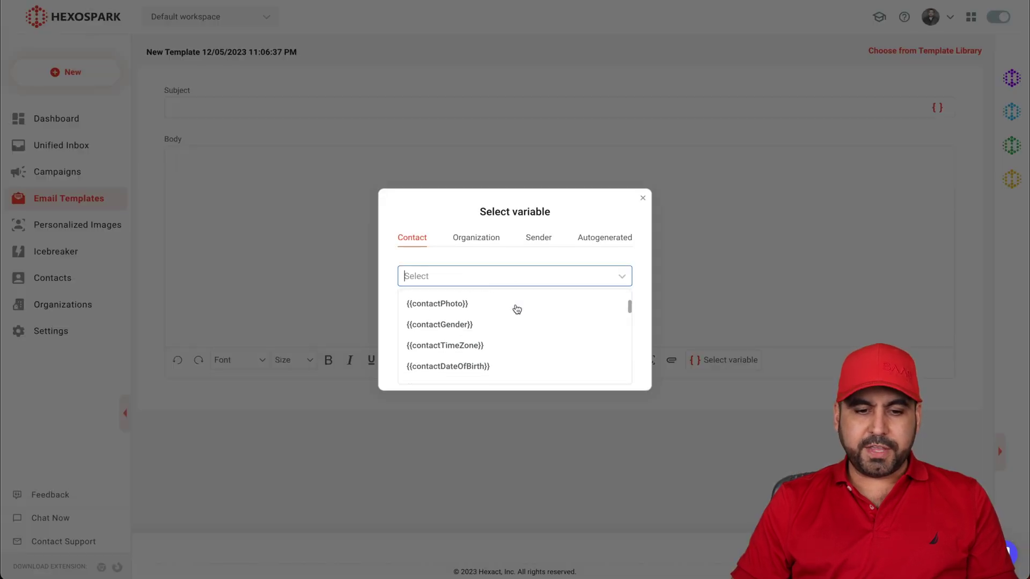
scroll(517, 310, "down", 10)
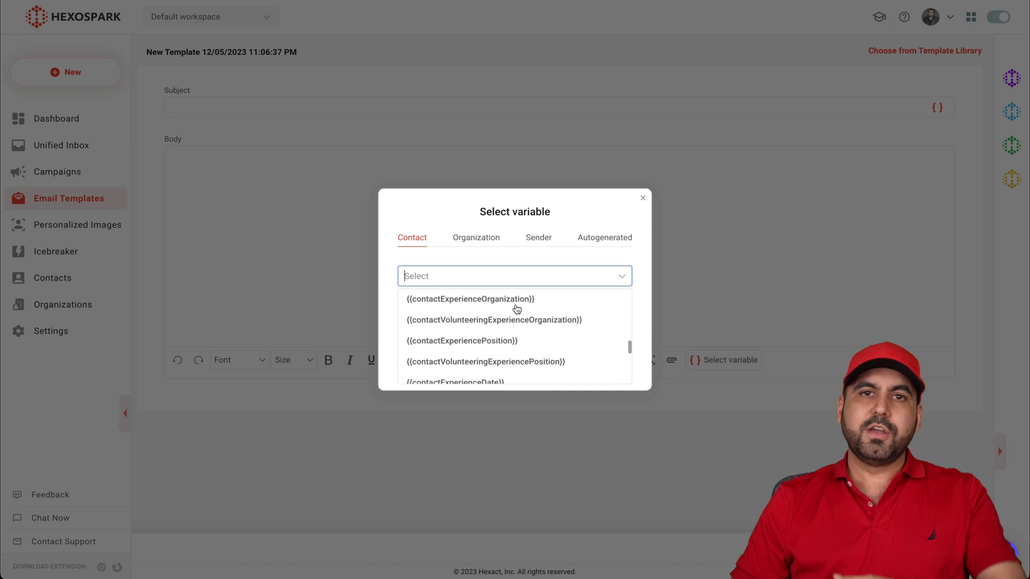
scroll(517, 309, "down", 8)
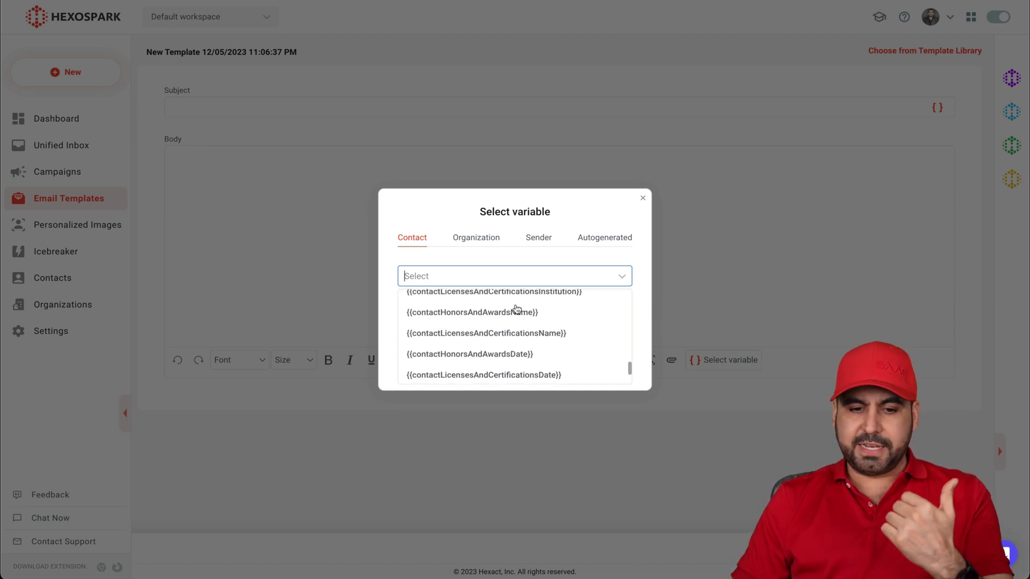
scroll(516, 309, "up", 20)
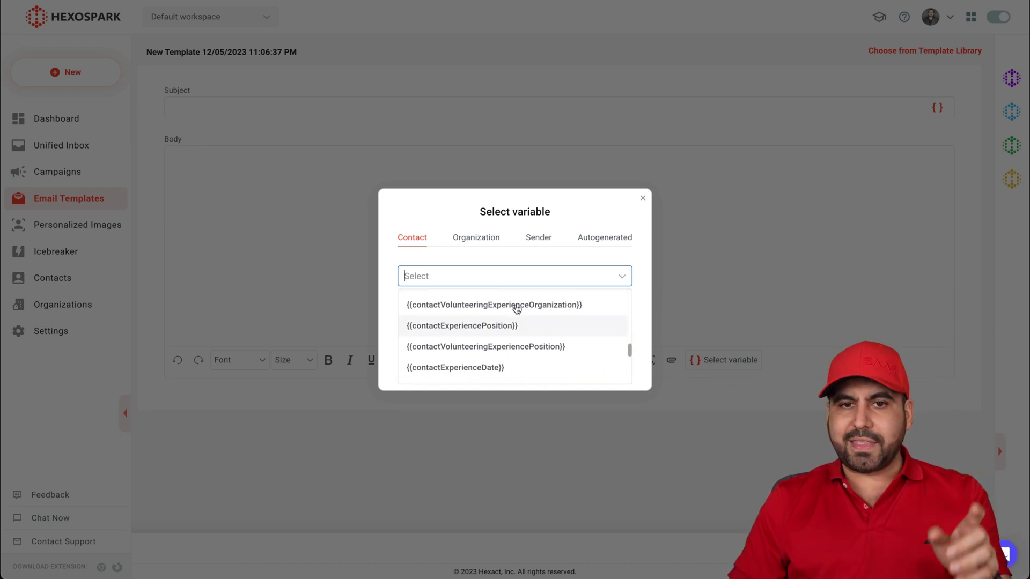
scroll(516, 309, "up", 2)
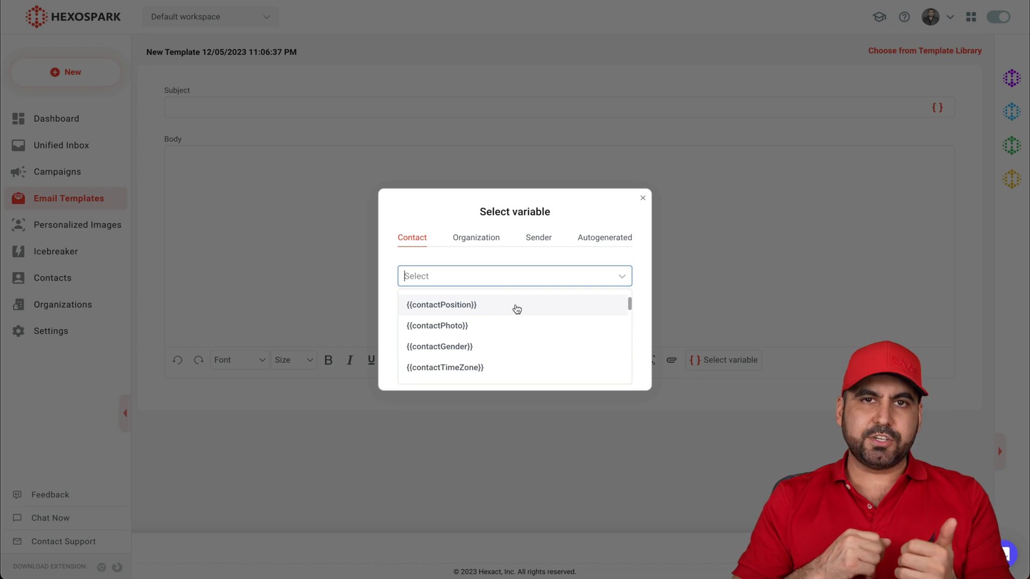
left_click(491, 236)
left_click(479, 244)
left_click(556, 240)
left_click(589, 239)
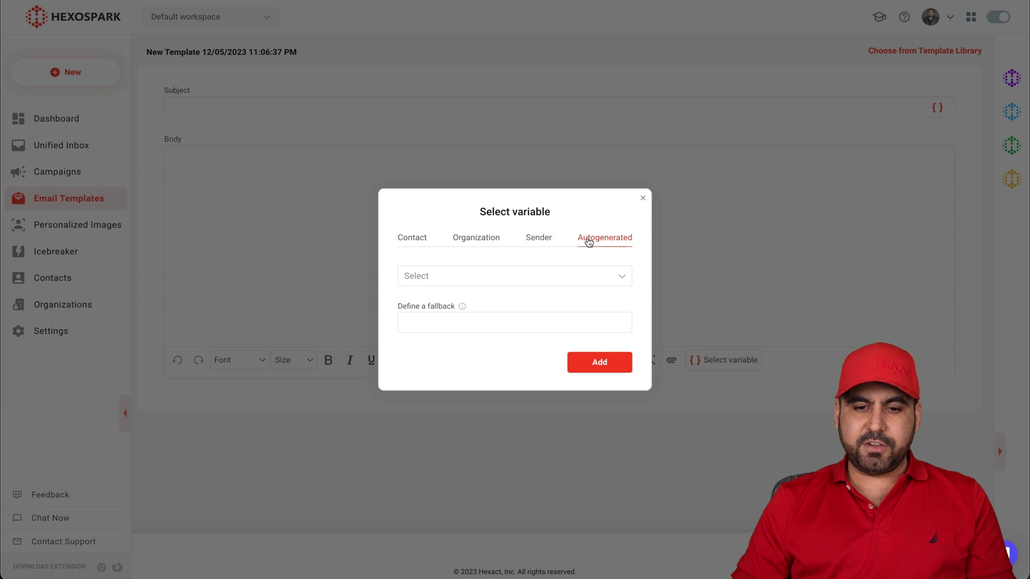
left_click(643, 198)
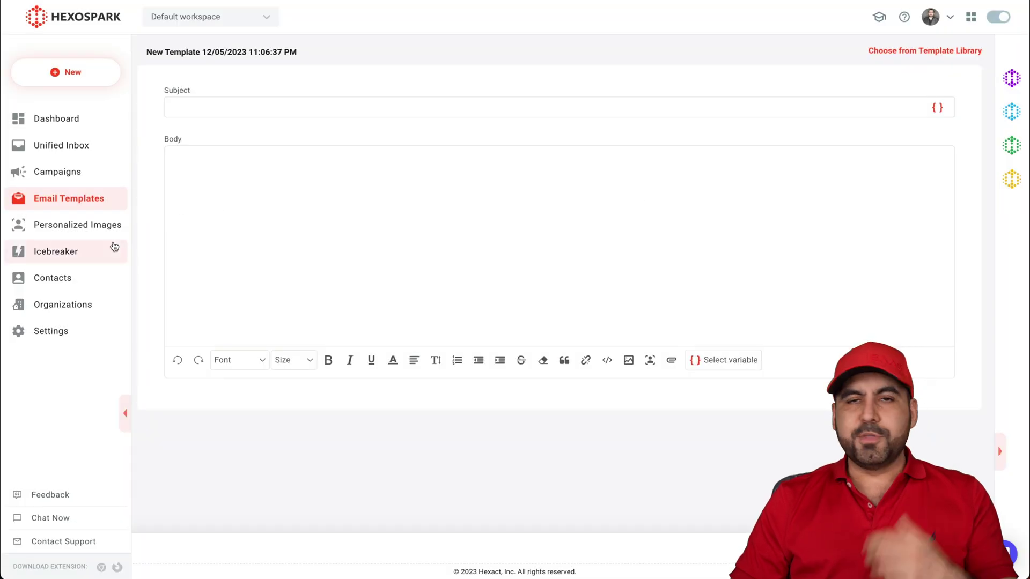
- Review the dashboard stats: 1 contacted, 6 sent, 100% opened
left_click(61, 231)
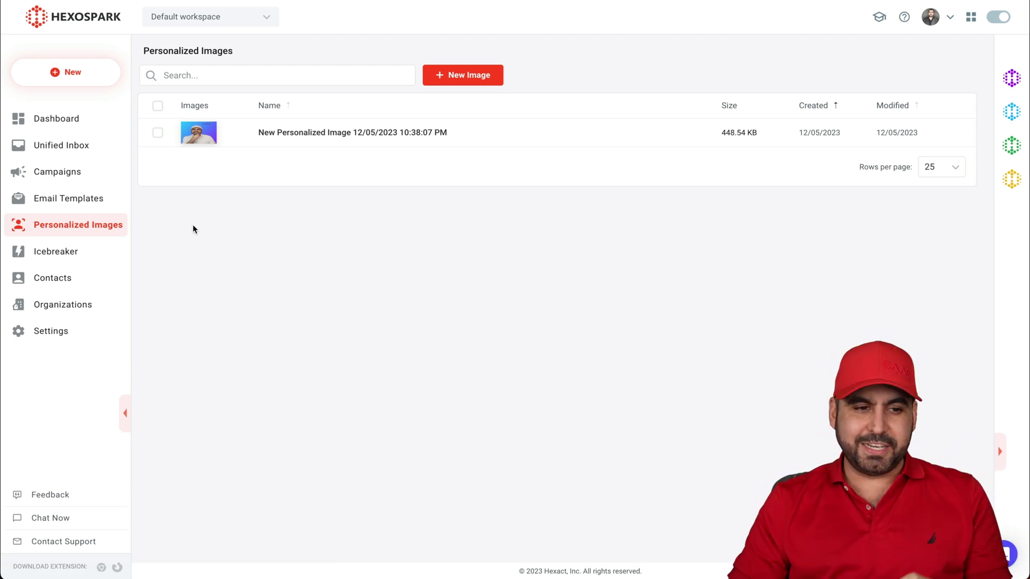
left_click(58, 118)
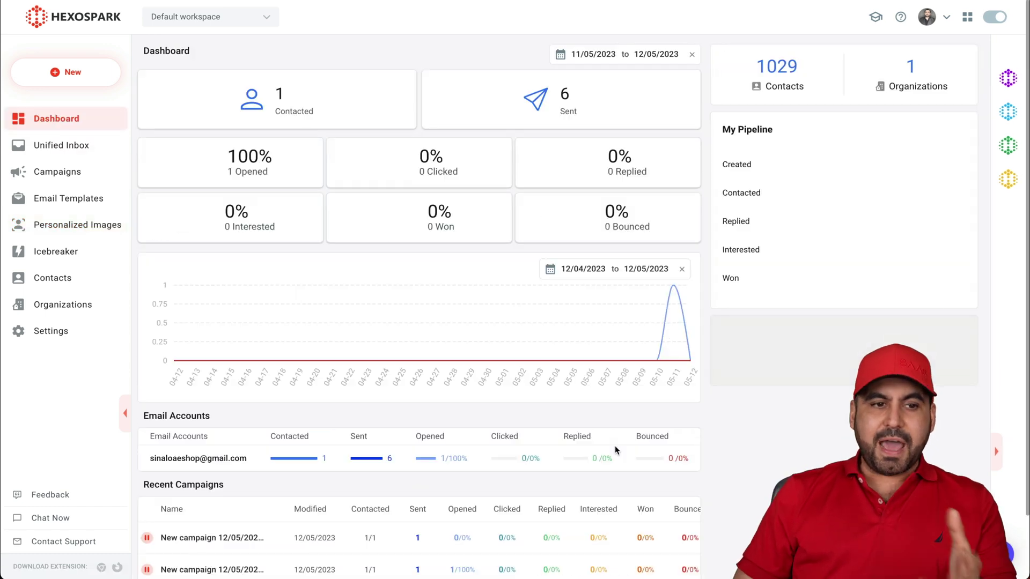